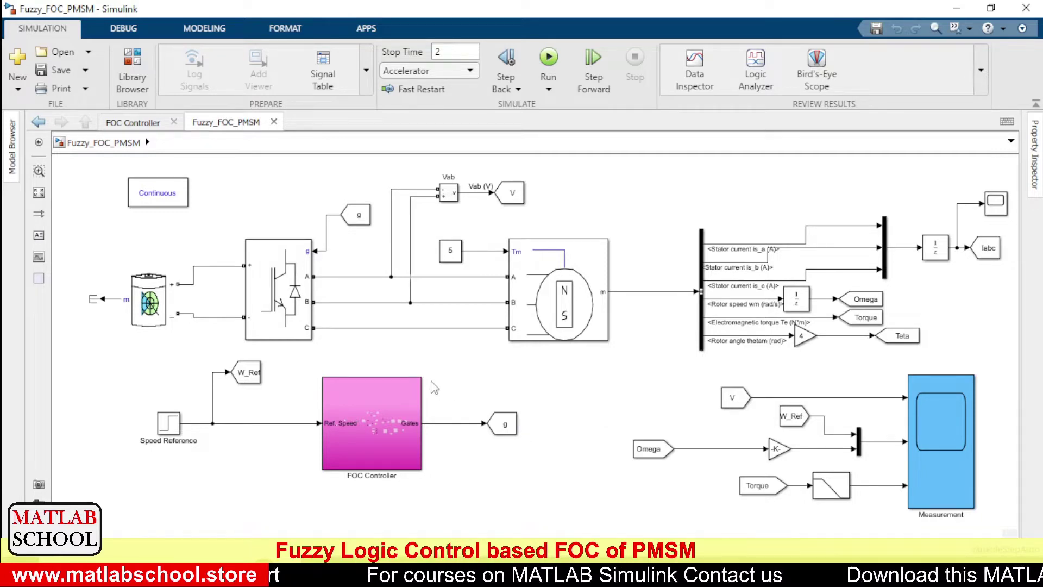
Look inside the FOC Controller subsystem and return to the top level of the Fuzzy_FOC_PMSM model
{"action": "left_click", "coordinate": [415, 382]}
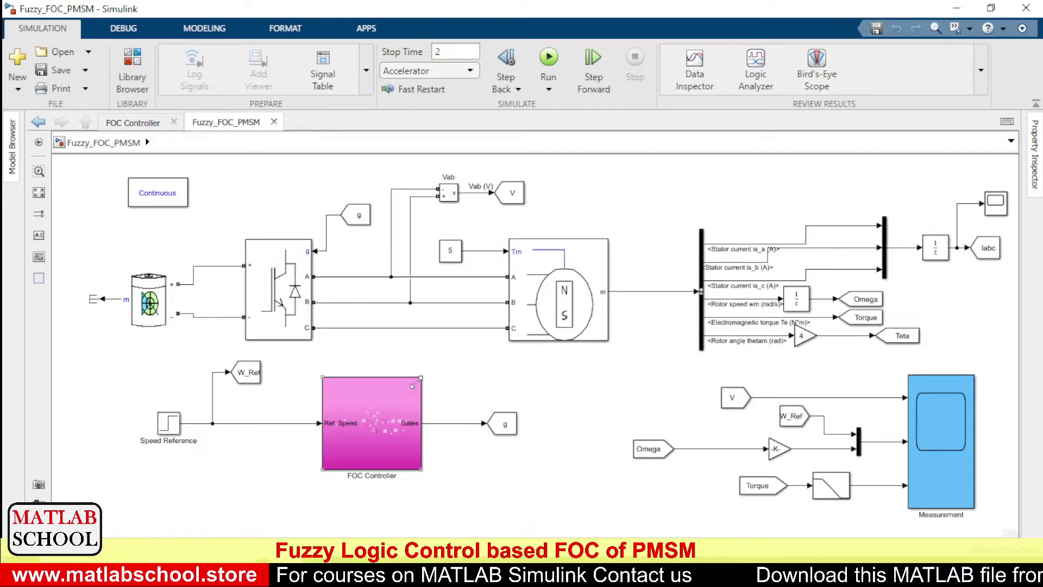
{"action": "double_click", "coordinate": [403, 395]}
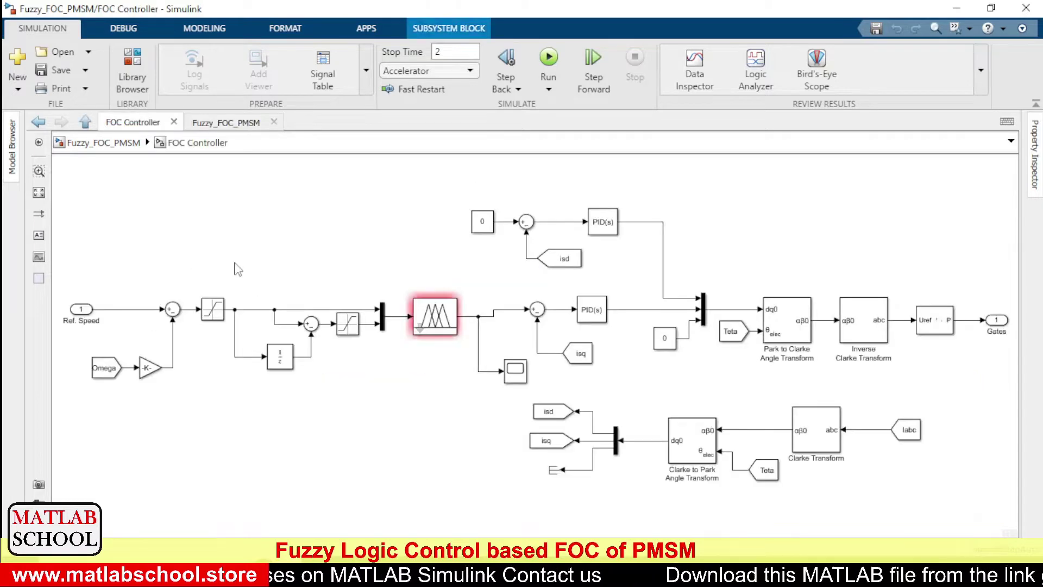
{"action": "left_click", "coordinate": [128, 143]}
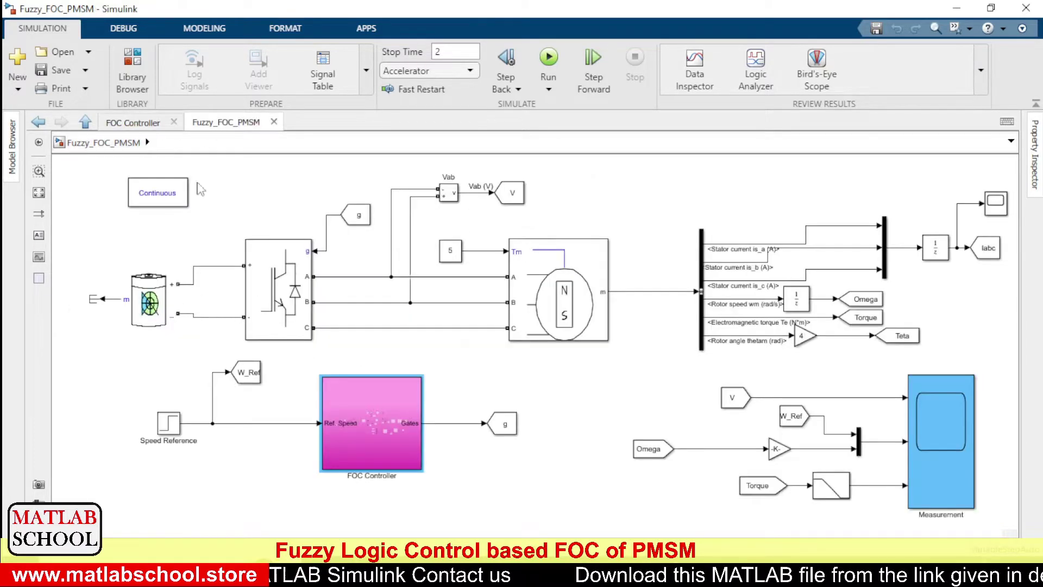
Review the configuration and machine parameters of the Permanent Magnet Synchronous Machine block, including its inertia, damping and pole-pair vector
{"action": "left_click", "coordinate": [551, 280]}
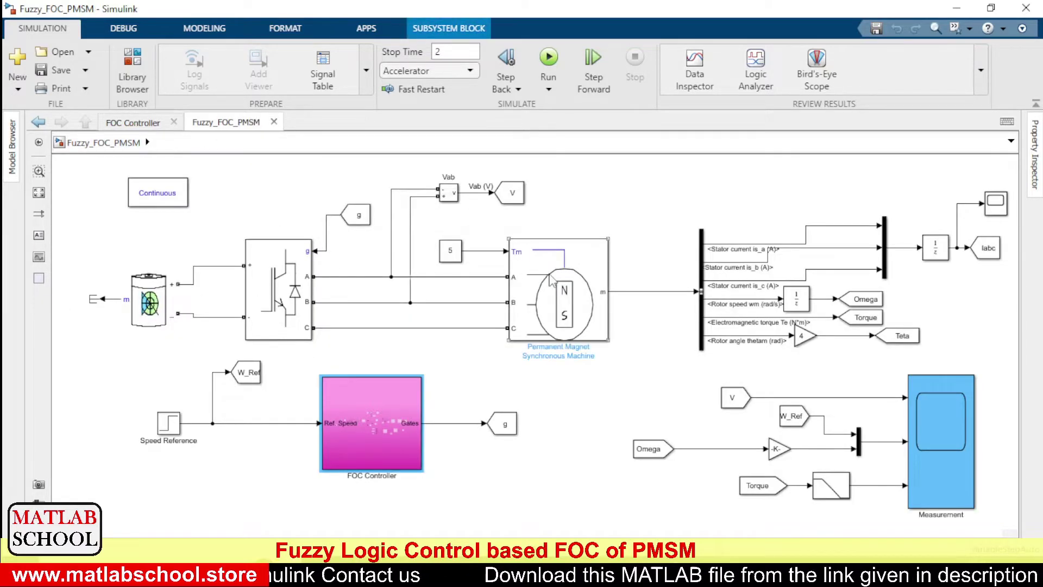
{"action": "double_click", "coordinate": [552, 280]}
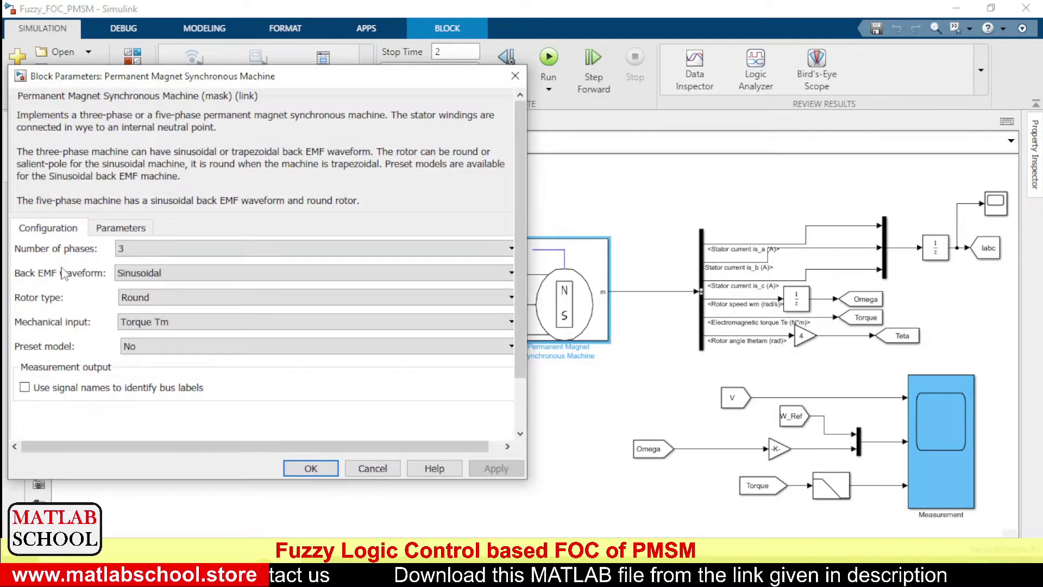
{"action": "left_click", "coordinate": [113, 230]}
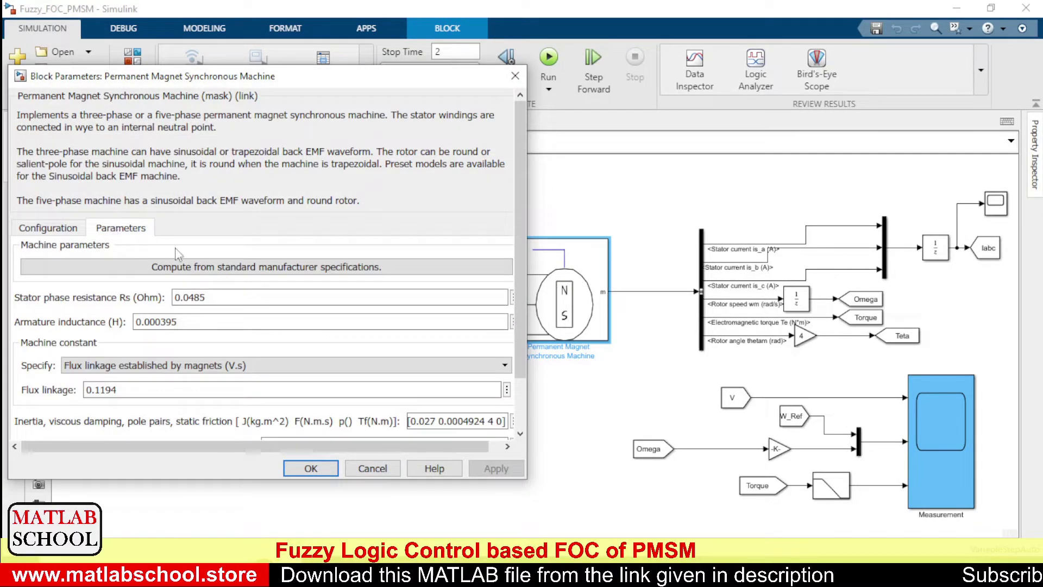
{"action": "triple_click", "coordinate": [494, 420]}
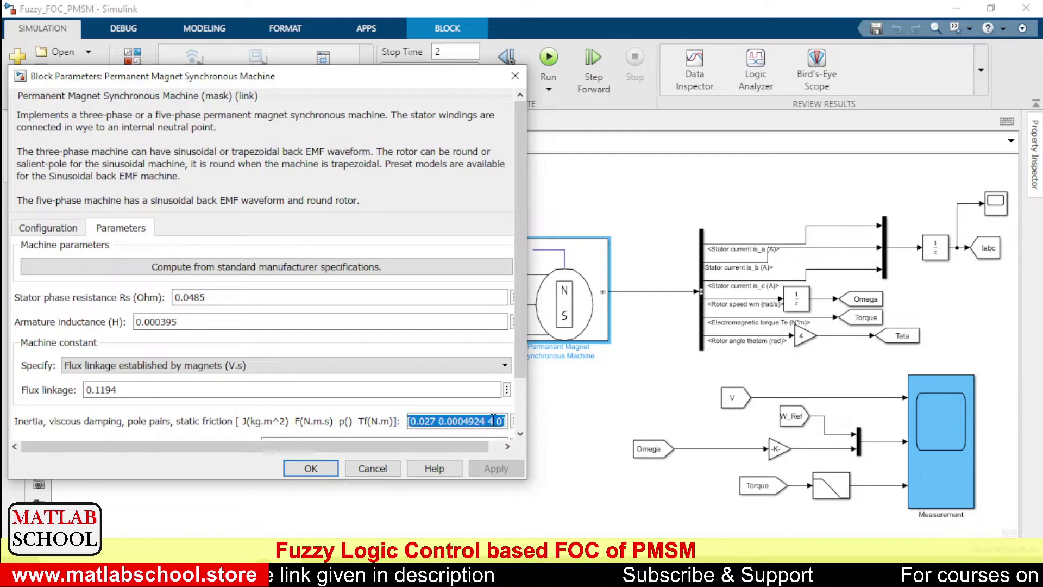
{"action": "left_click", "coordinate": [492, 420]}
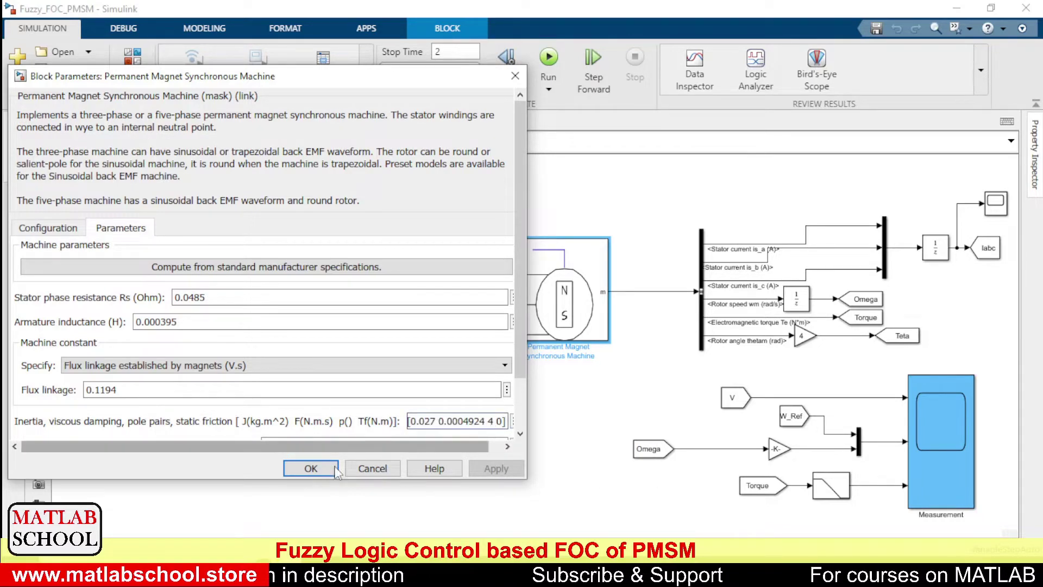
{"action": "left_click", "coordinate": [308, 469]}
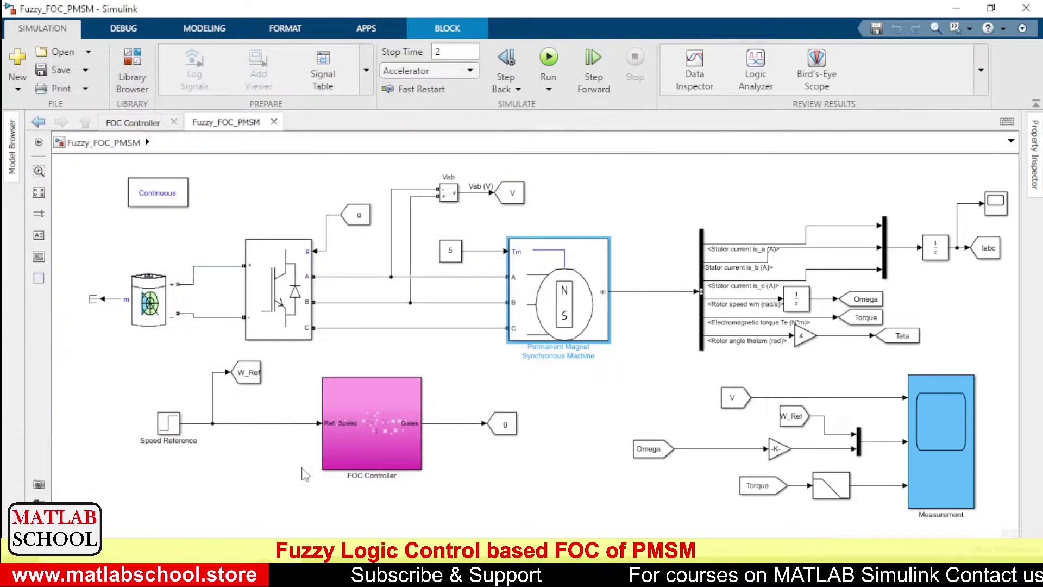
{"action": "left_click", "coordinate": [525, 385]}
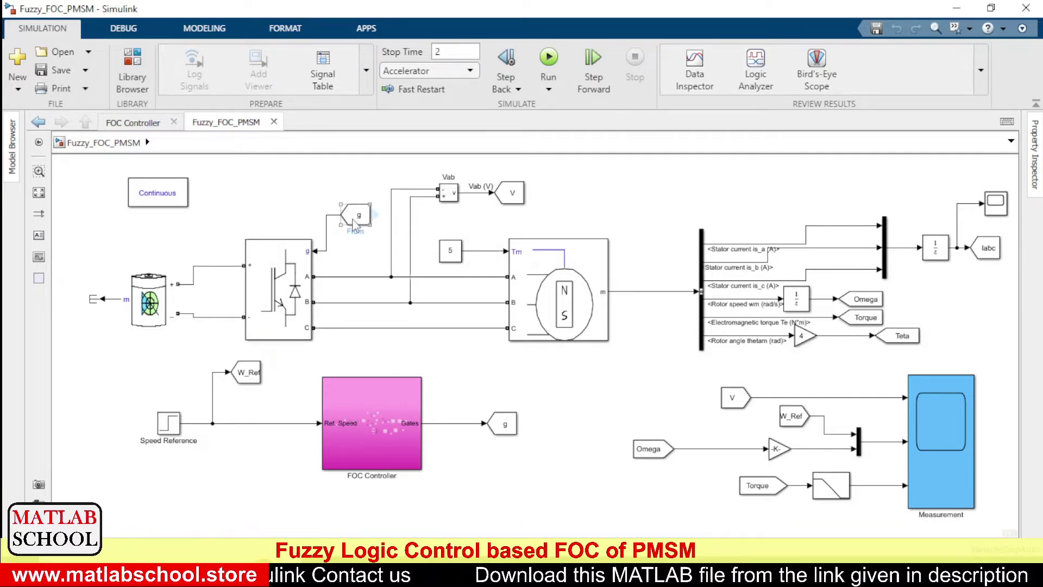
Review the Battery block's voltage and capacity parameters and the Speed Reference block's step time and initial and final values
{"action": "left_click", "coordinate": [146, 294]}
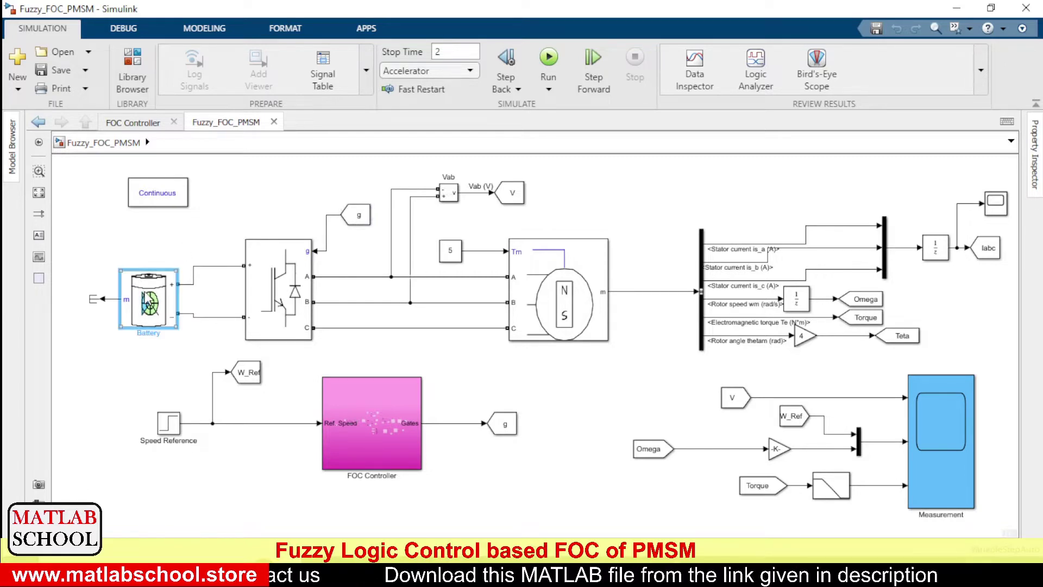
{"action": "double_click", "coordinate": [147, 296]}
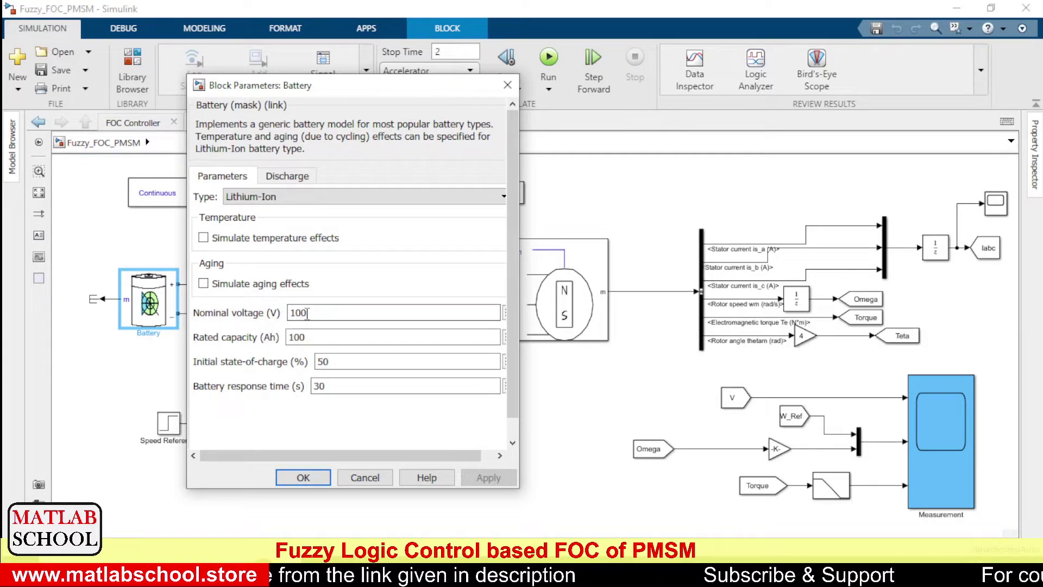
{"action": "left_click", "coordinate": [311, 477]}
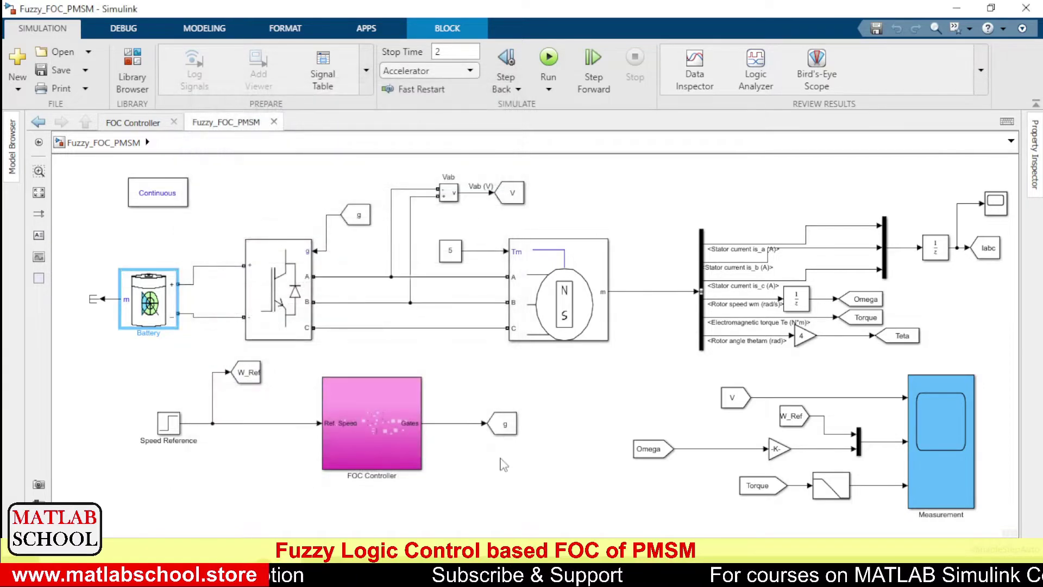
{"action": "left_click", "coordinate": [513, 460]}
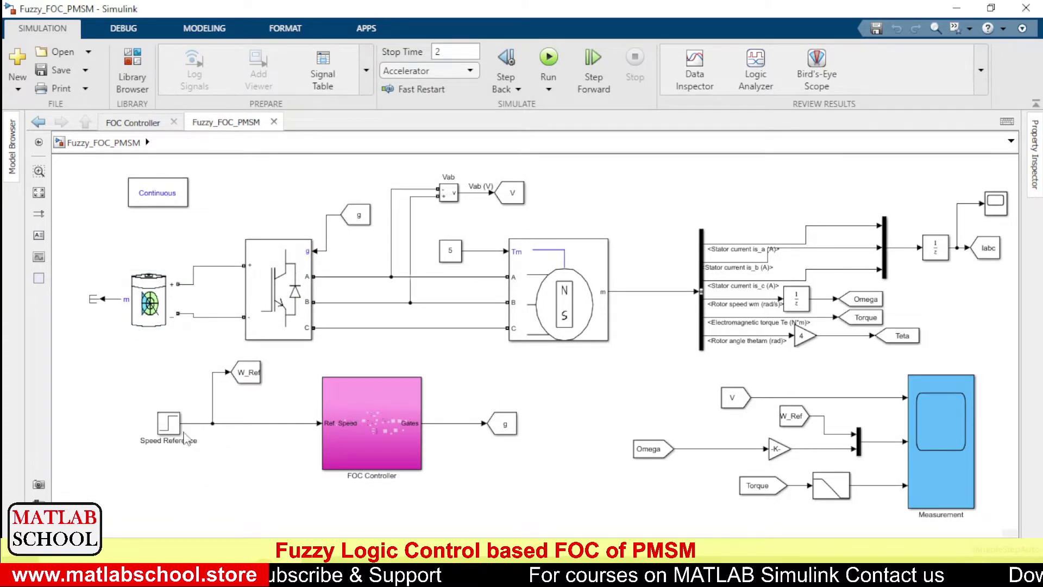
{"action": "double_click", "coordinate": [170, 425]}
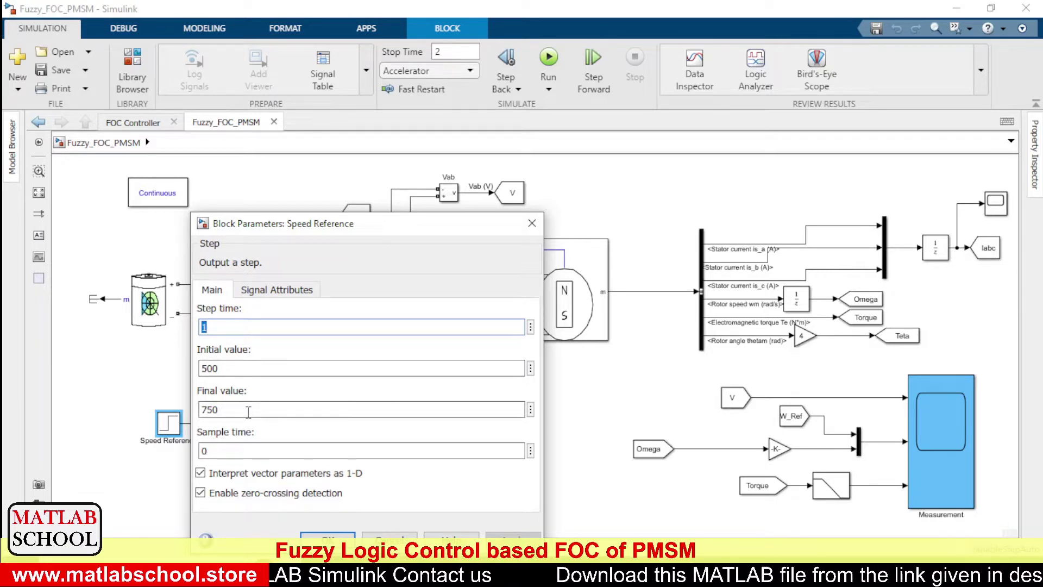
{"action": "key", "text": "Return"}
Enter the FOC Controller subsystem and check the gain applied to the Omega speed feedback
{"action": "double_click", "coordinate": [357, 426]}
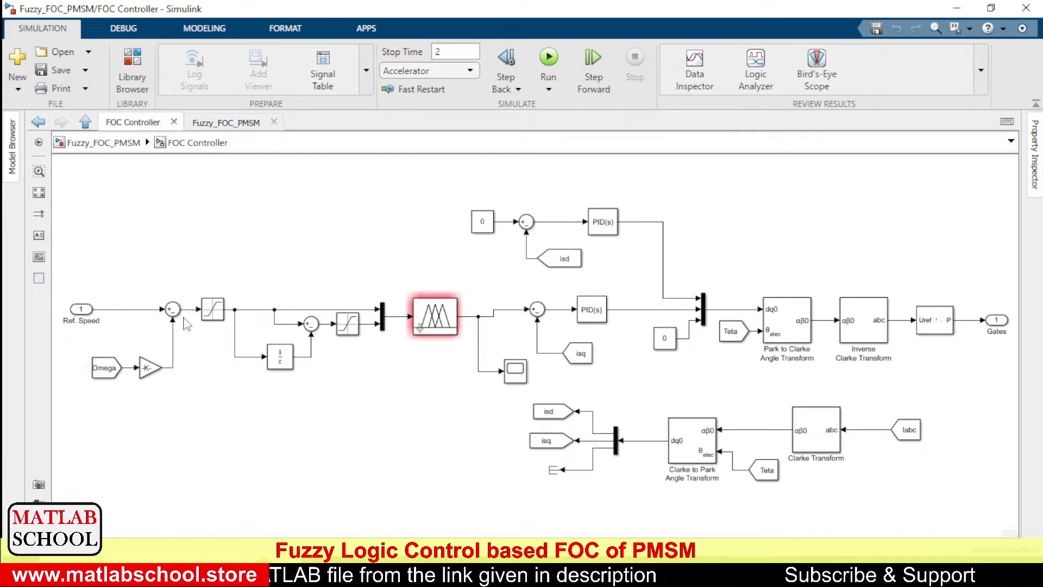
{"action": "left_click", "coordinate": [158, 371]}
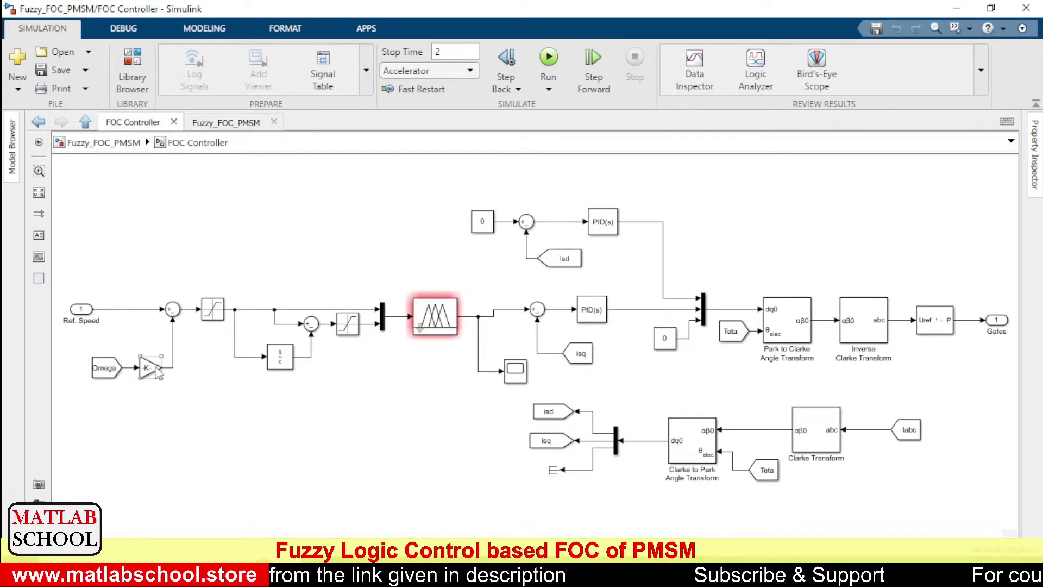
{"action": "left_click", "coordinate": [112, 371]}
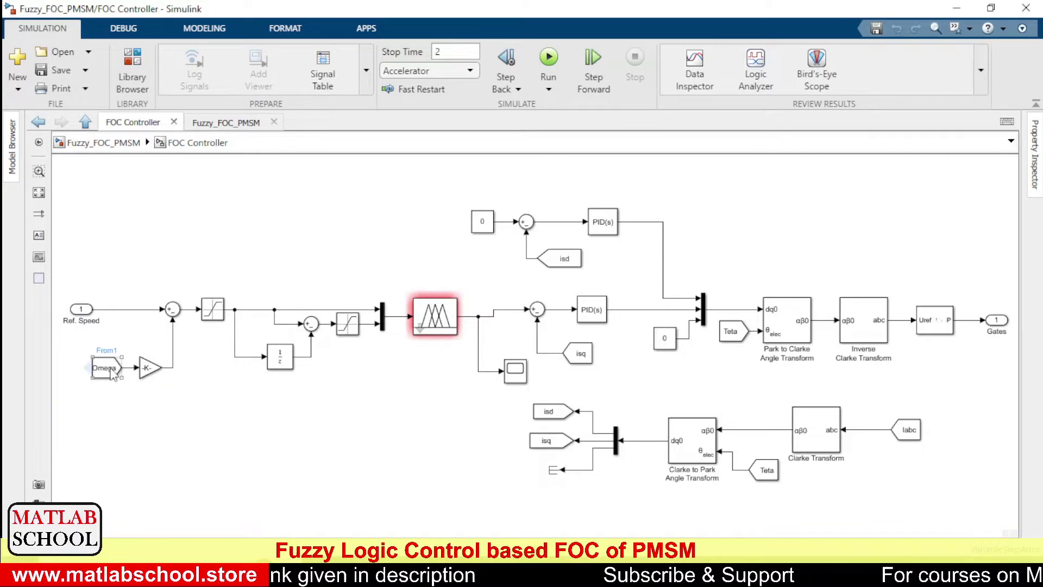
{"action": "left_click", "coordinate": [150, 370]}
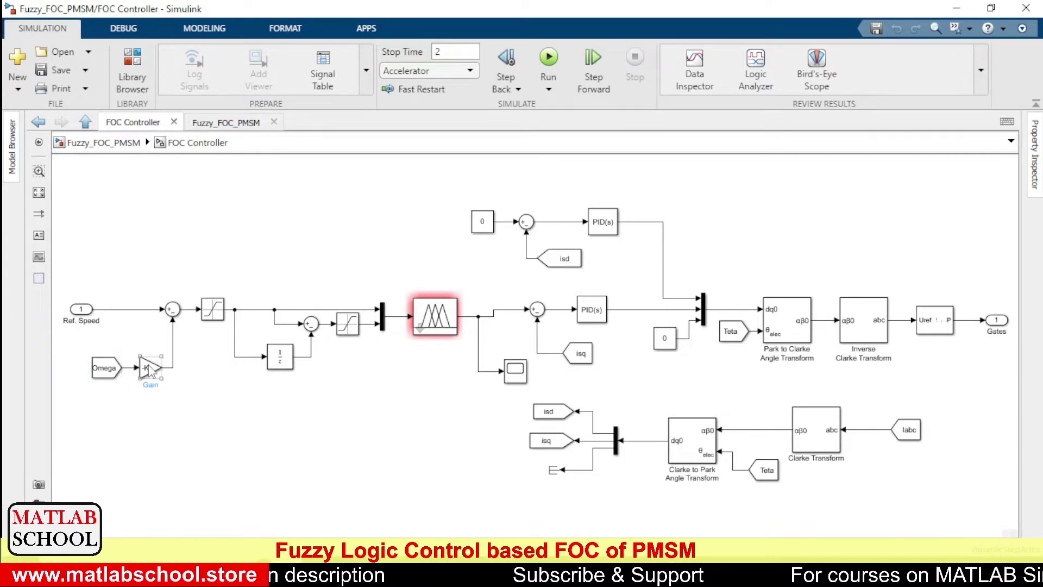
{"action": "double_click", "coordinate": [150, 370]}
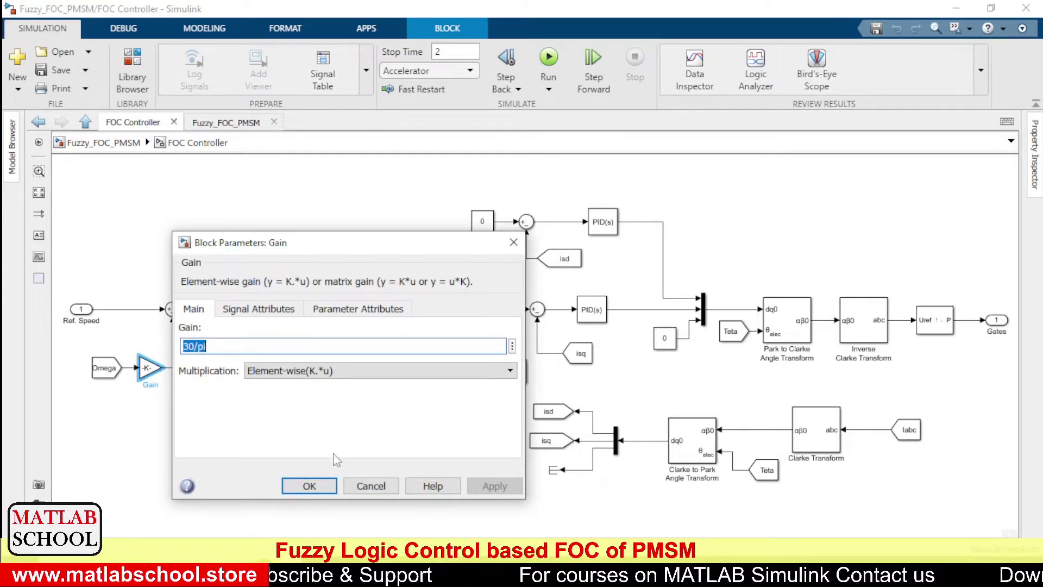
{"action": "left_click", "coordinate": [333, 487]}
{"action": "left_click", "coordinate": [298, 462]}
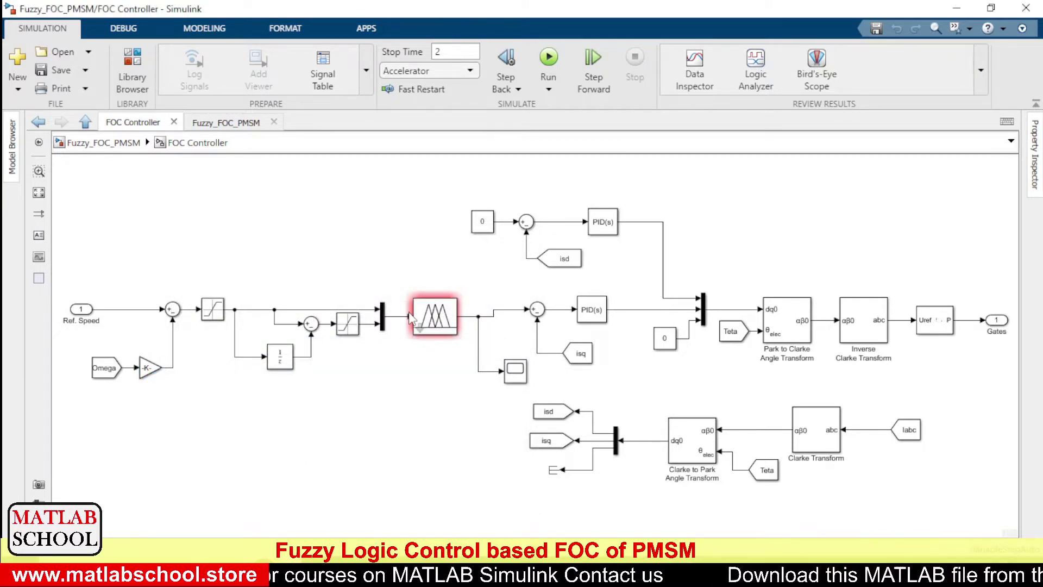
Examine the error signal feeding the mux and the FIS structure and refresh rate of the Fuzzy Logic Controller with Ruleviewer block
{"action": "left_click", "coordinate": [303, 309]}
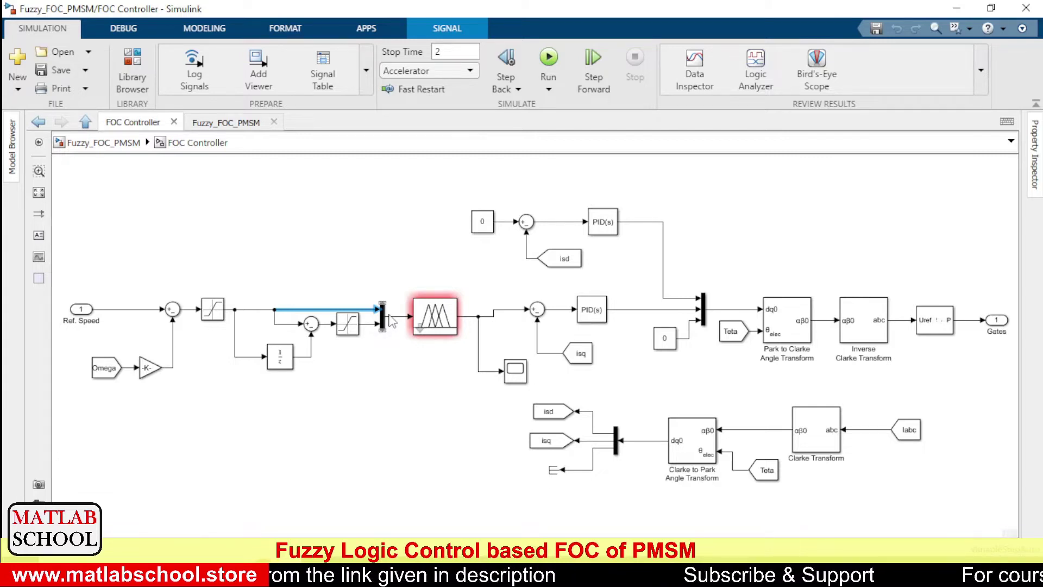
{"action": "mouse_move", "coordinate": [436, 321]}
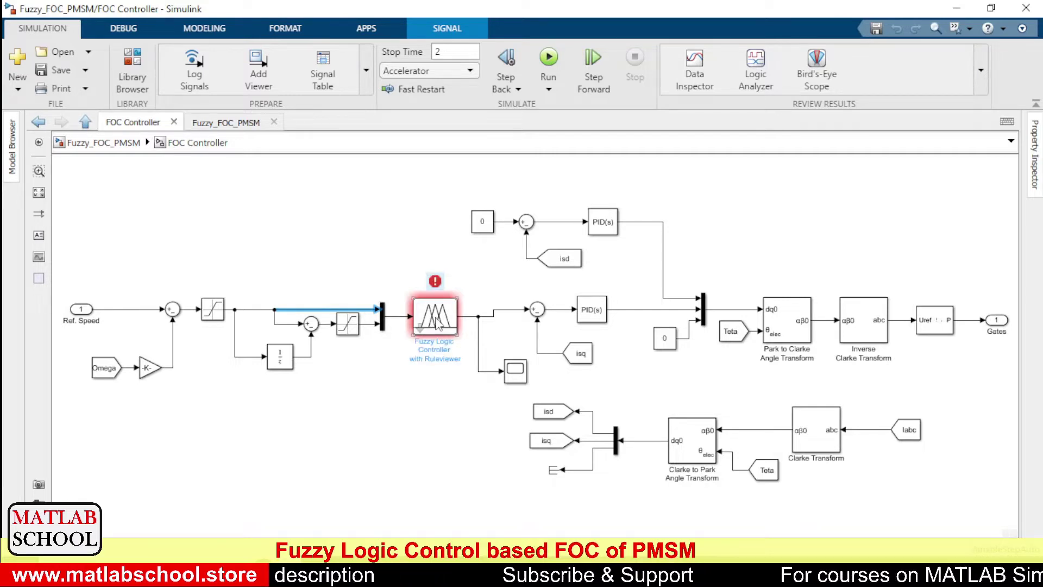
{"action": "double_click", "coordinate": [436, 321]}
{"action": "left_click", "coordinate": [571, 417]}
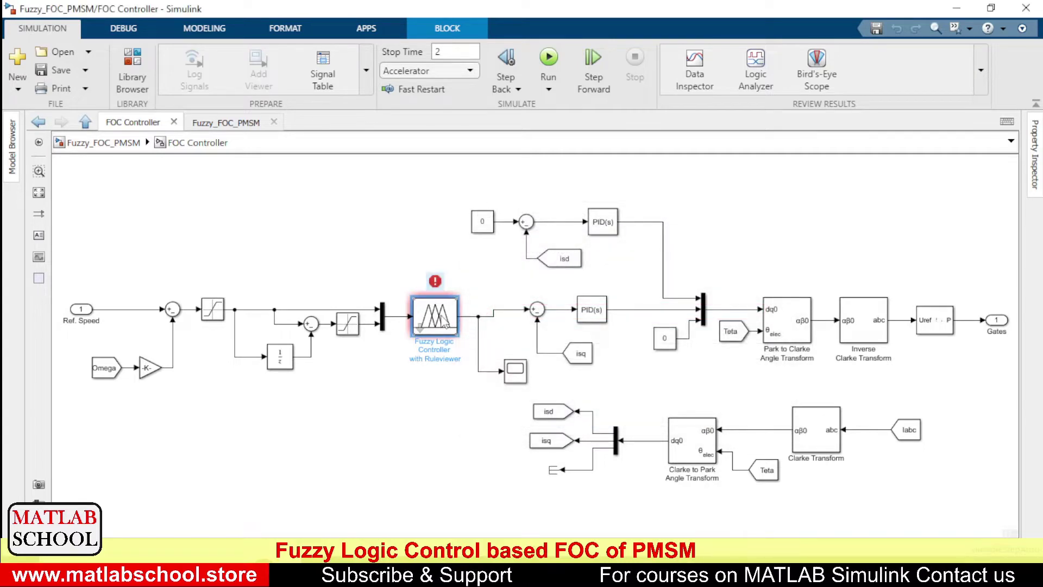
{"action": "double_click", "coordinate": [443, 321]}
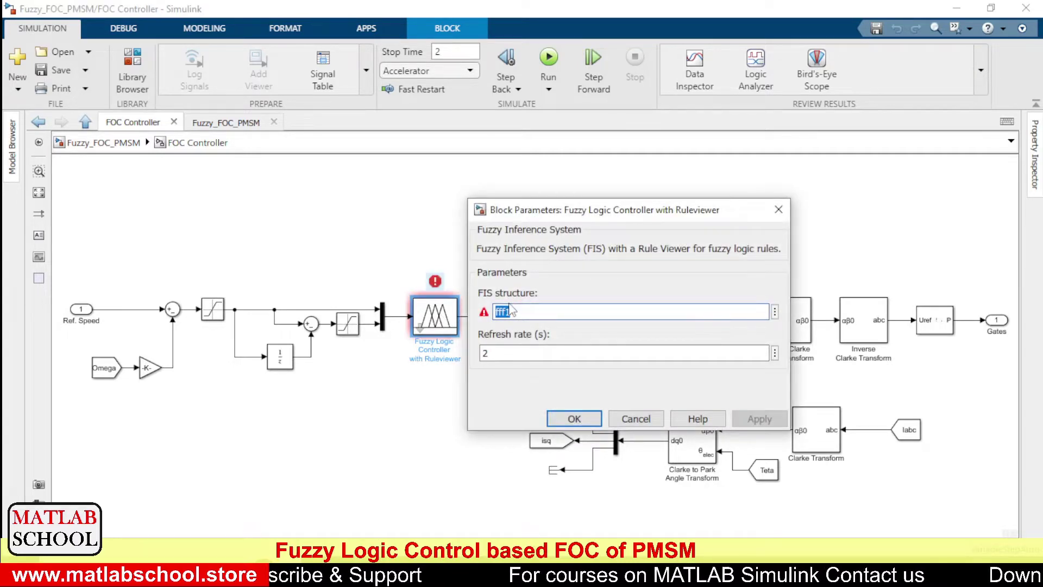
{"action": "left_click", "coordinate": [573, 420]}
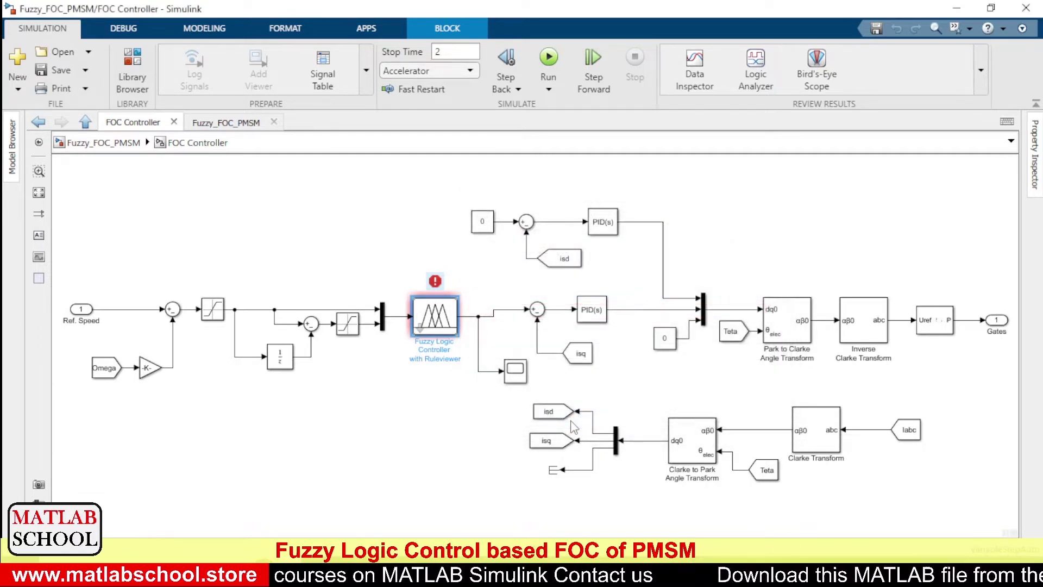
Label the signal from the fuzzy logic controller to the isq summing junction as iqref
{"action": "left_click", "coordinate": [486, 315]}
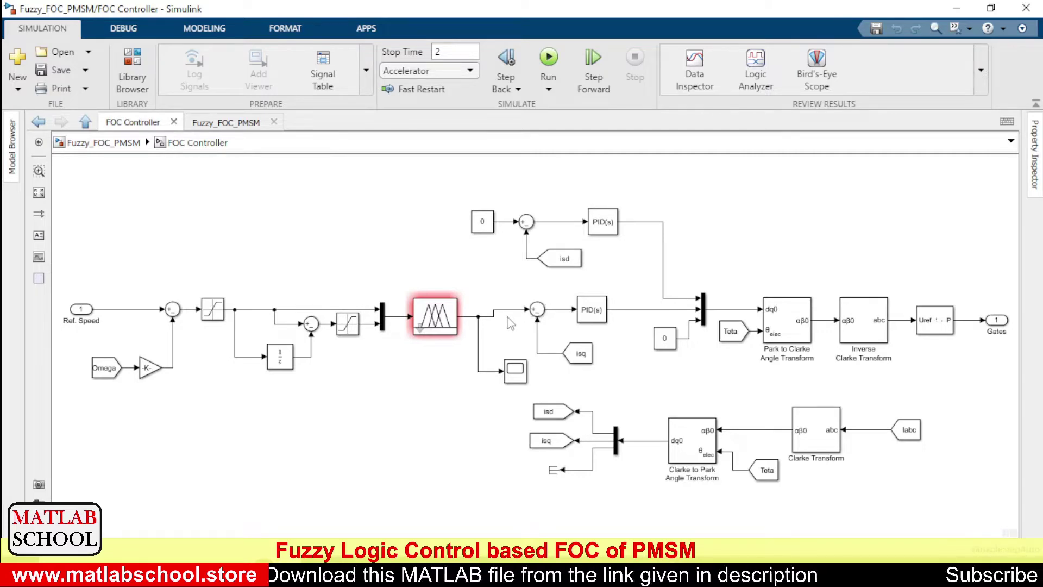
{"action": "left_click", "coordinate": [575, 361]}
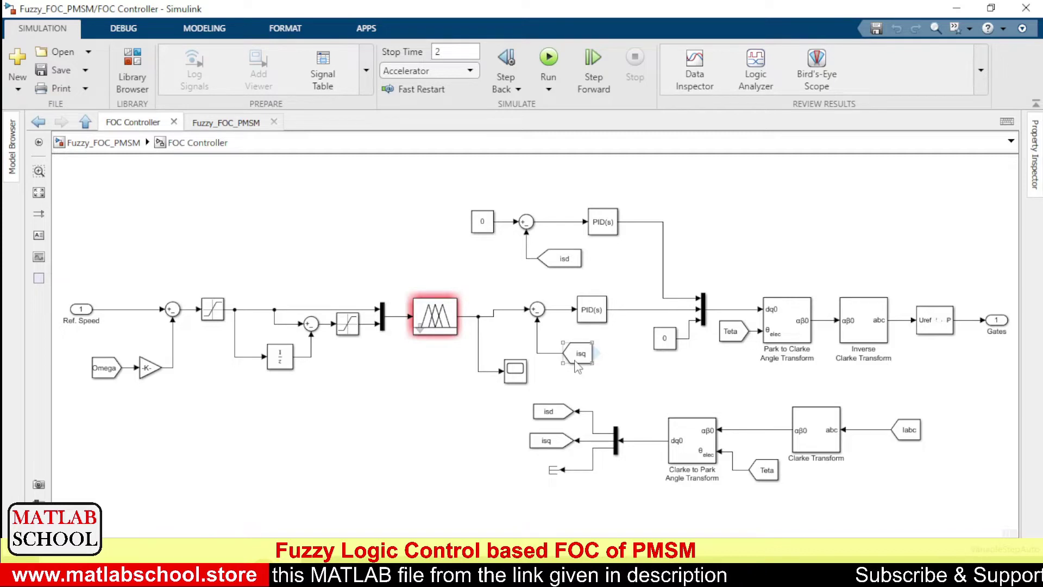
{"action": "left_click", "coordinate": [484, 307]}
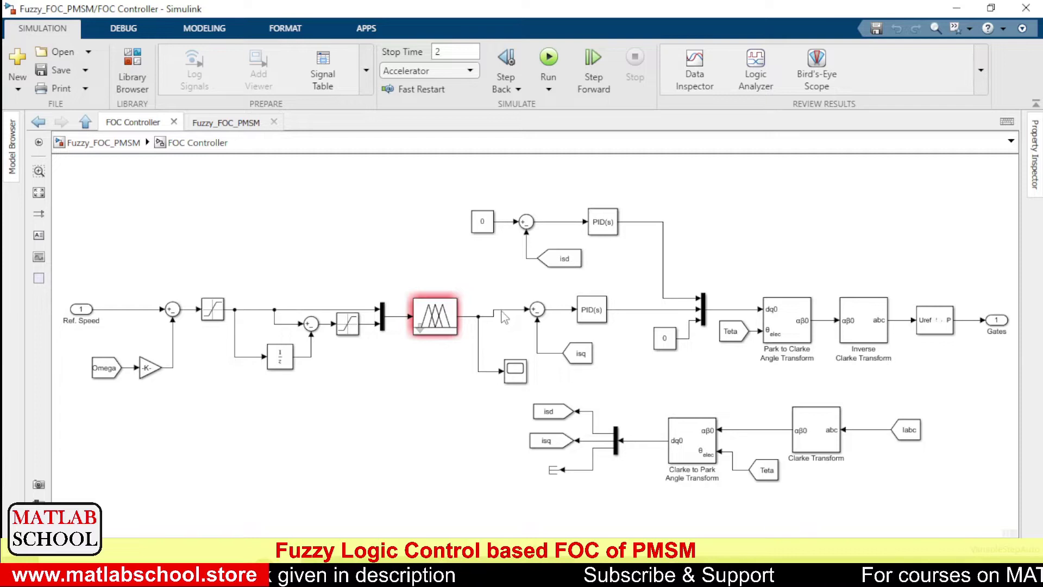
{"action": "left_click", "coordinate": [504, 314]}
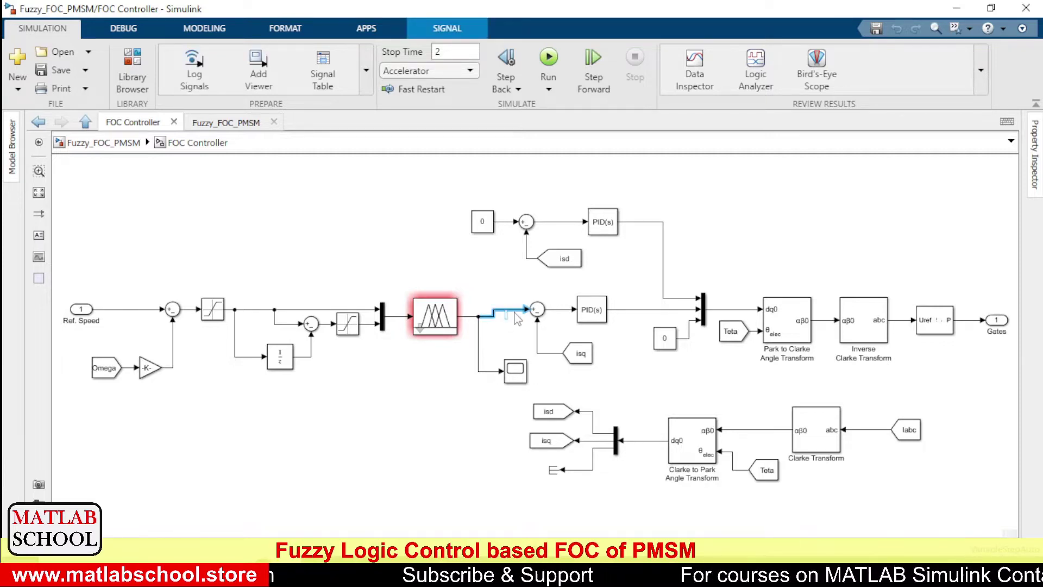
{"action": "type", "text": "iqref"}
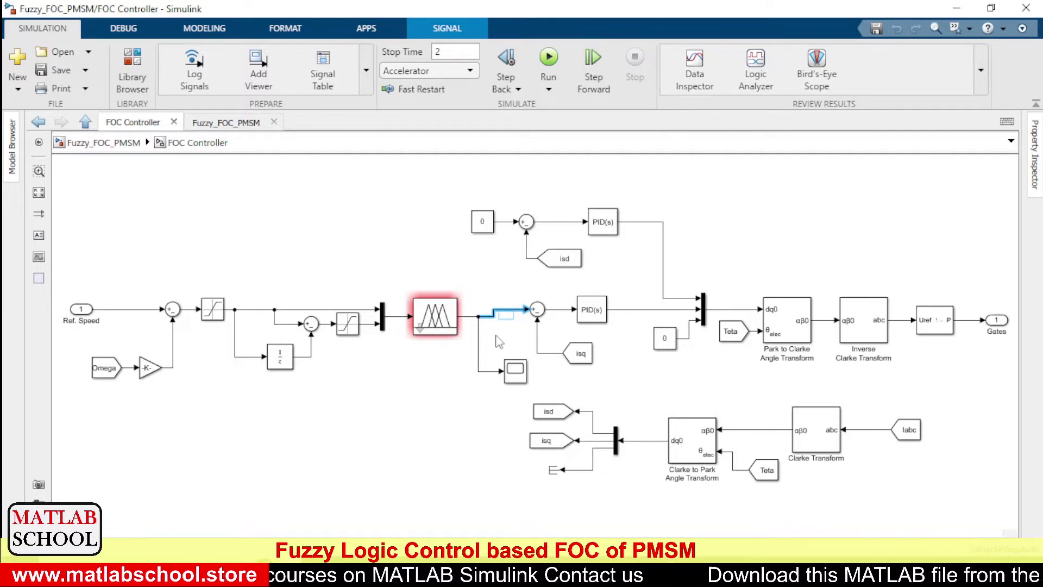
{"action": "left_click", "coordinate": [626, 367]}
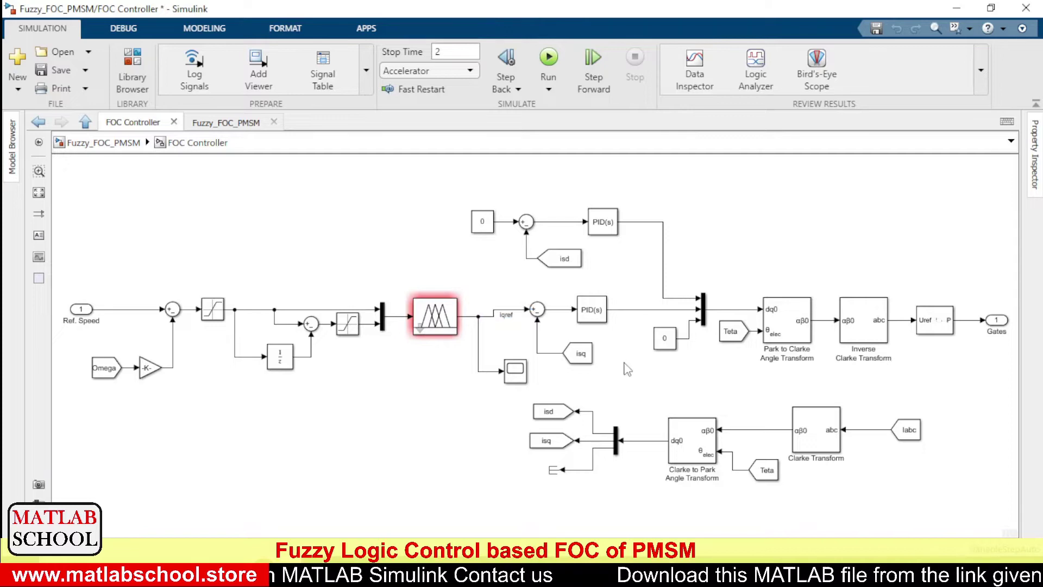
Inspect the isq feedback tag and the PID controller that receives the q-axis current error
{"action": "left_click", "coordinate": [586, 353]}
{"action": "left_click", "coordinate": [568, 326]}
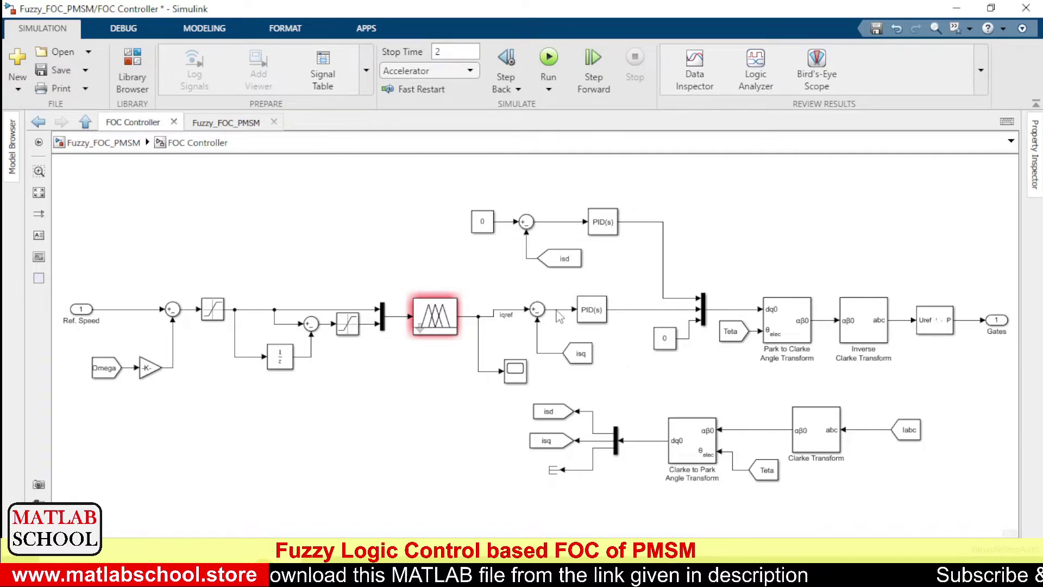
{"action": "left_click", "coordinate": [596, 322]}
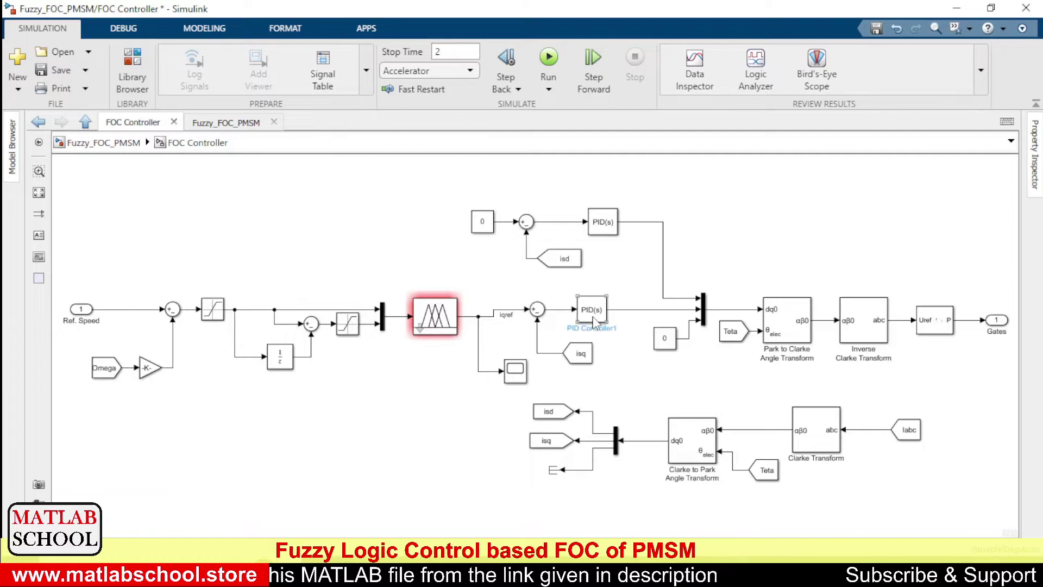
{"action": "left_click", "coordinate": [618, 372]}
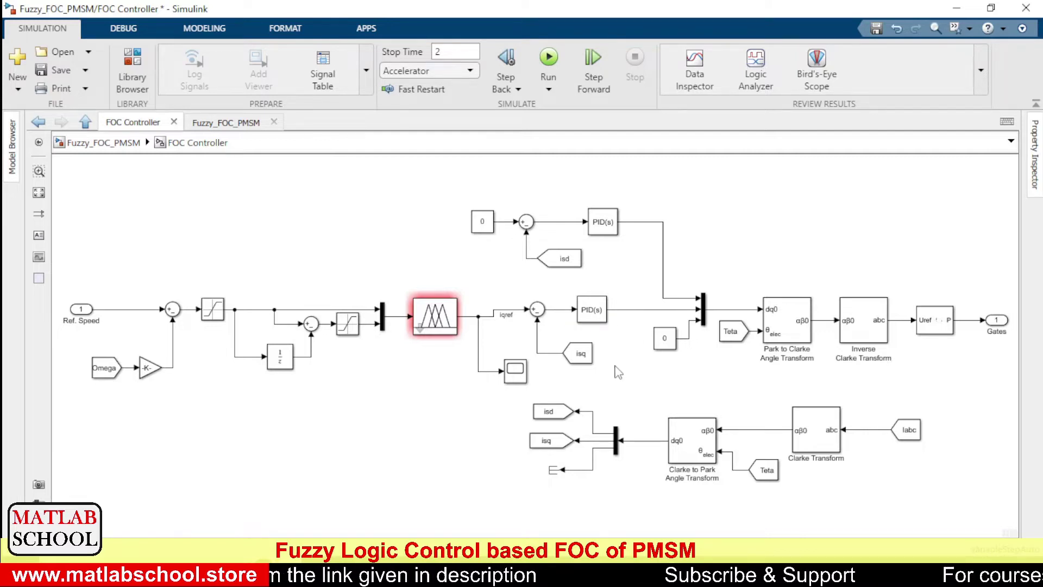
Inspect the isq and isd feedback tags that feed the q-axis and d-axis current summing junctions
{"action": "left_click", "coordinate": [575, 360]}
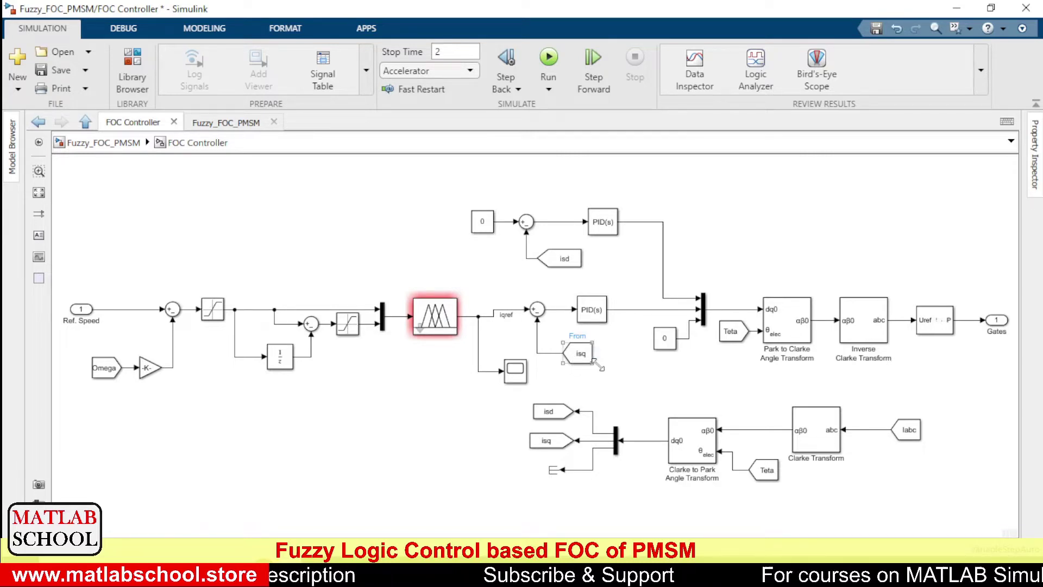
{"action": "left_click", "coordinate": [563, 258]}
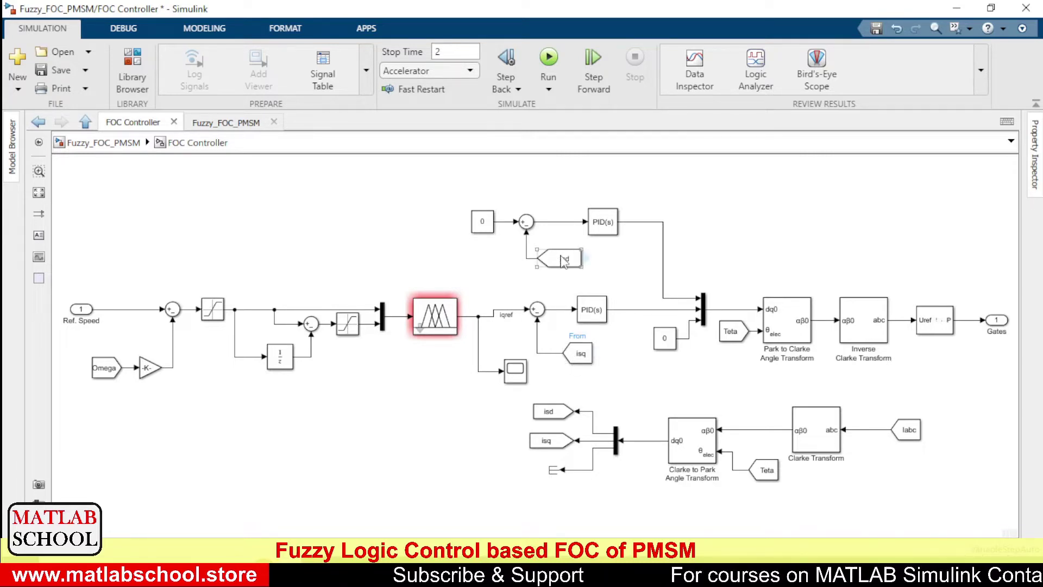
{"action": "left_click", "coordinate": [881, 411]}
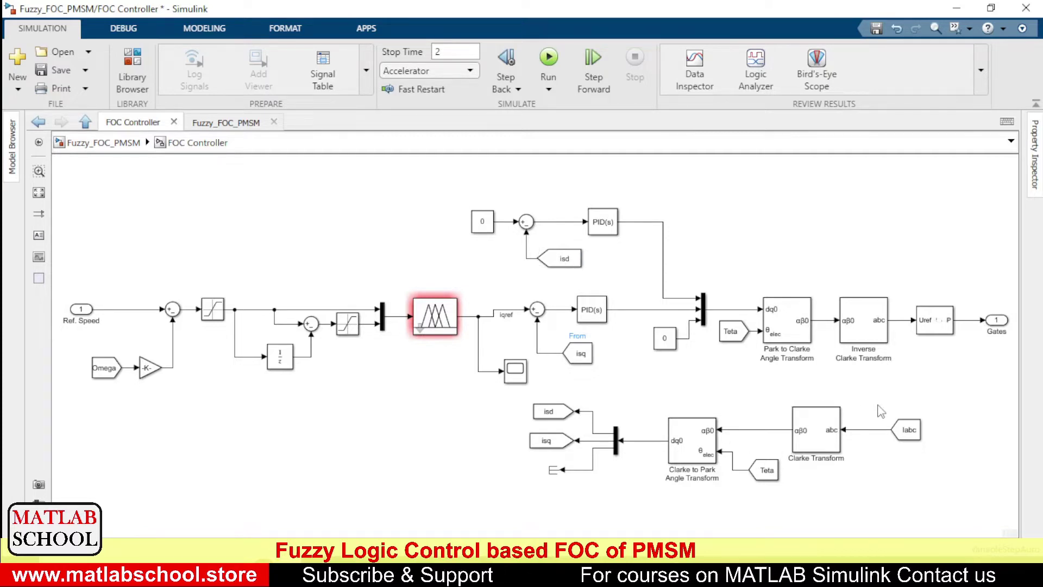
Trace the Iabc tag feeding the Clarke Transform to its source in the top-level model and return to the FOC Controller subsystem
{"action": "left_click", "coordinate": [921, 431]}
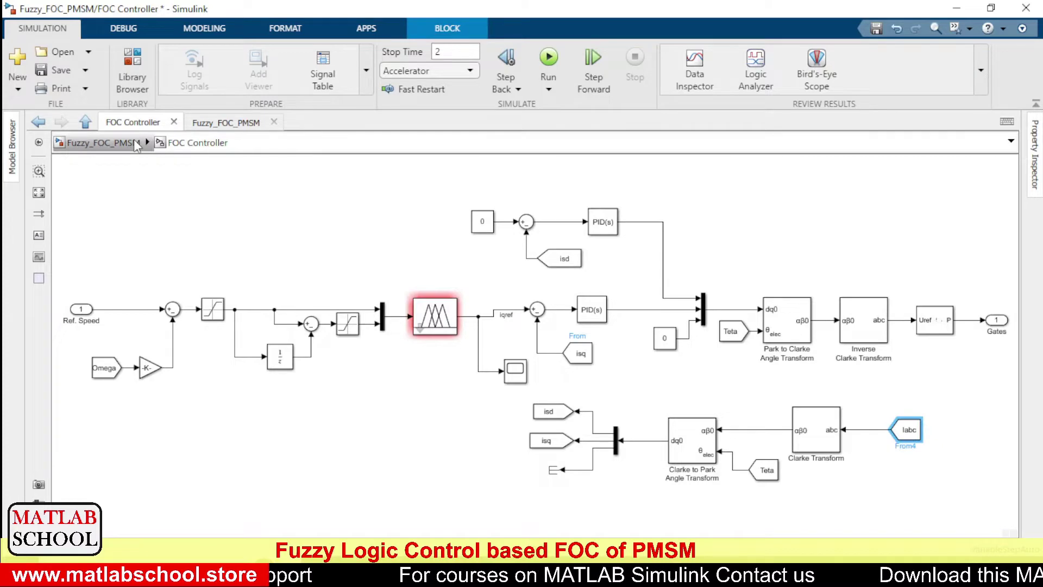
{"action": "left_click", "coordinate": [136, 144]}
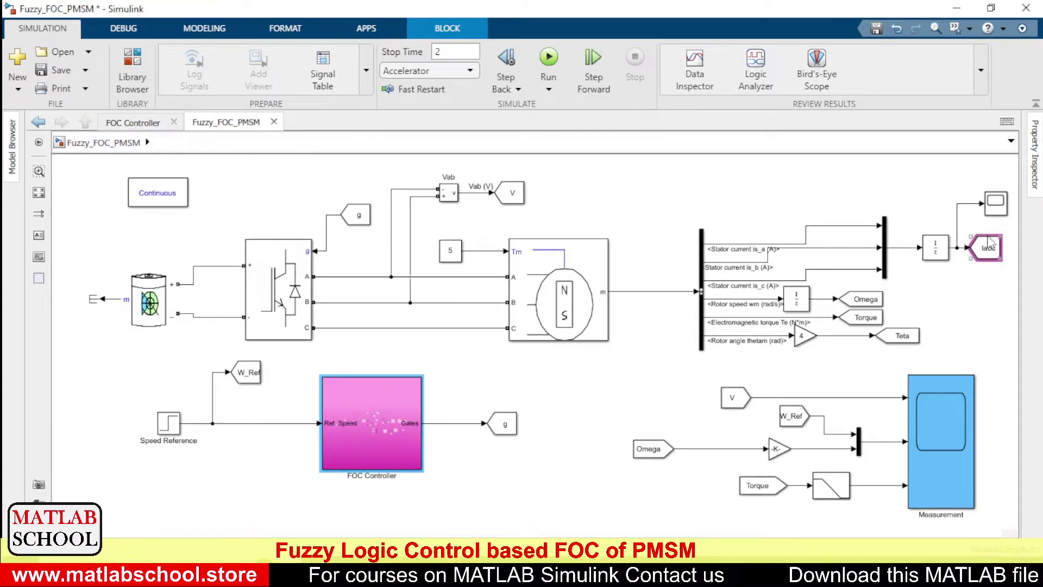
{"action": "double_click", "coordinate": [883, 204]}
{"action": "key", "text": "Escape"}
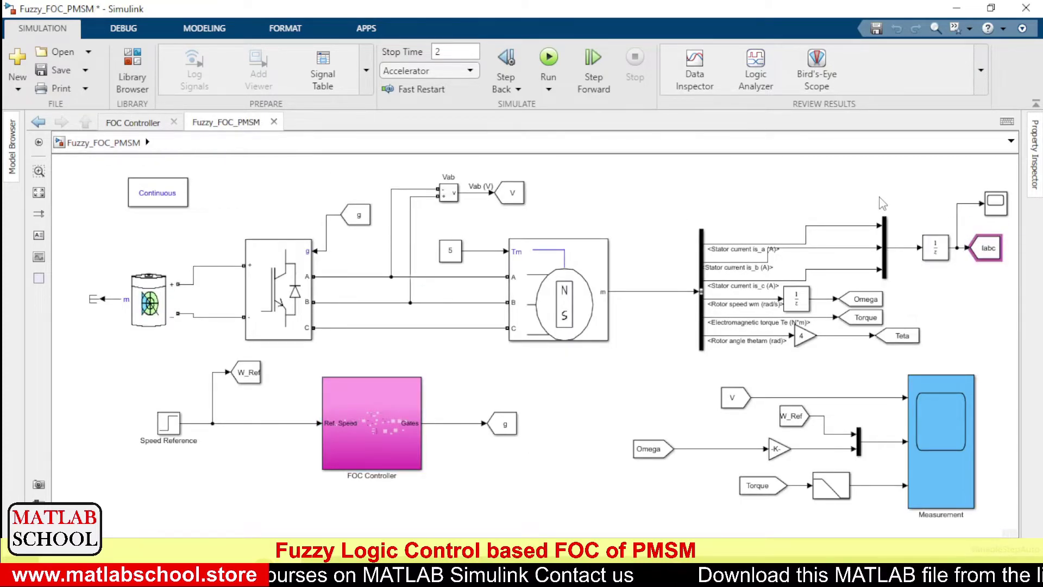
{"action": "double_click", "coordinate": [353, 419]}
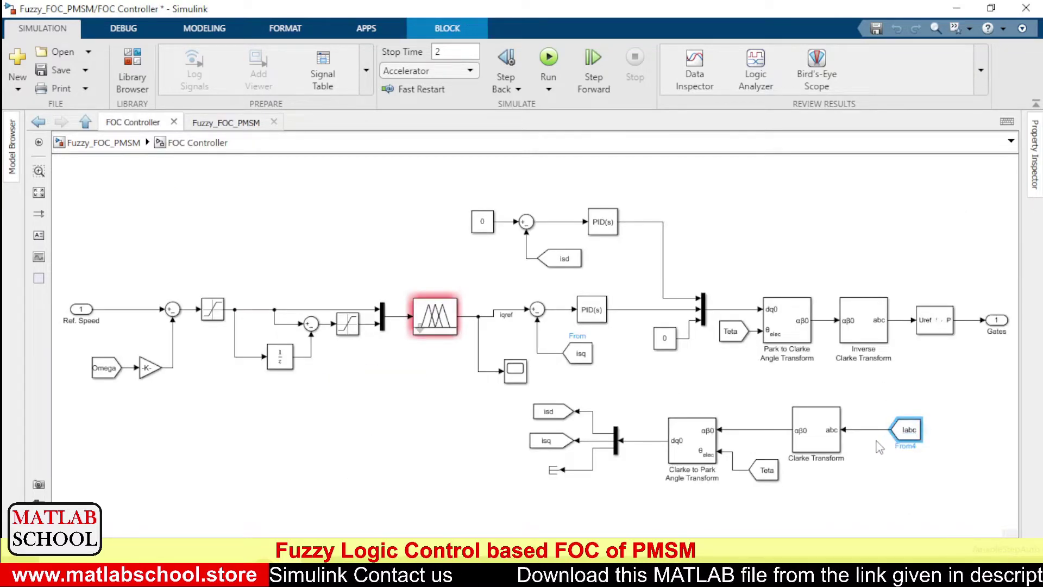
{"action": "left_click", "coordinate": [849, 461]}
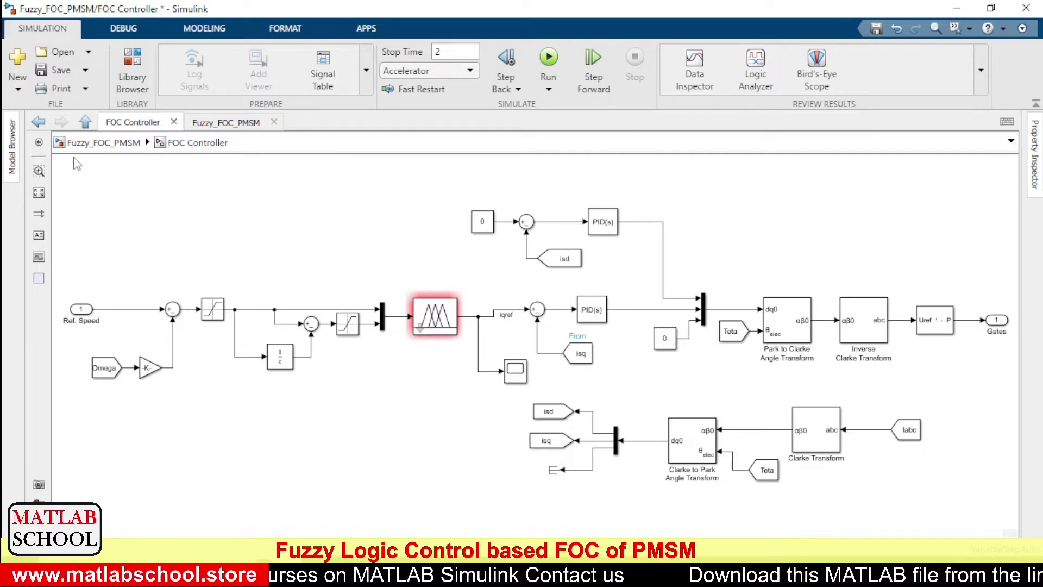
Recheck the top-level model, reopen the FOC Controller, and examine the Clarke to Park Angle Transform with its isd and isq output tags
{"action": "left_click", "coordinate": [103, 143]}
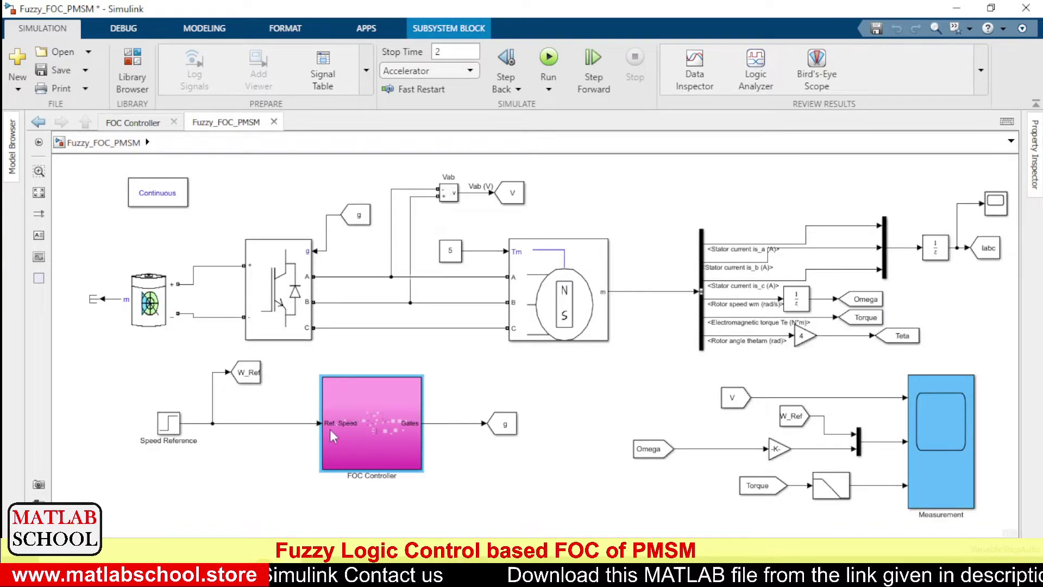
{"action": "double_click", "coordinate": [362, 431]}
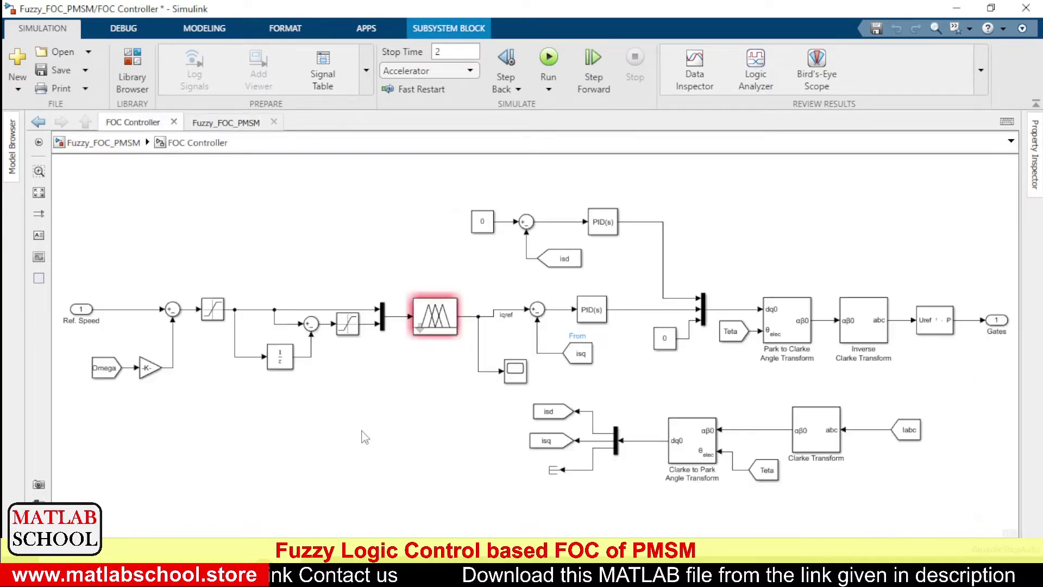
{"action": "left_click", "coordinate": [679, 445]}
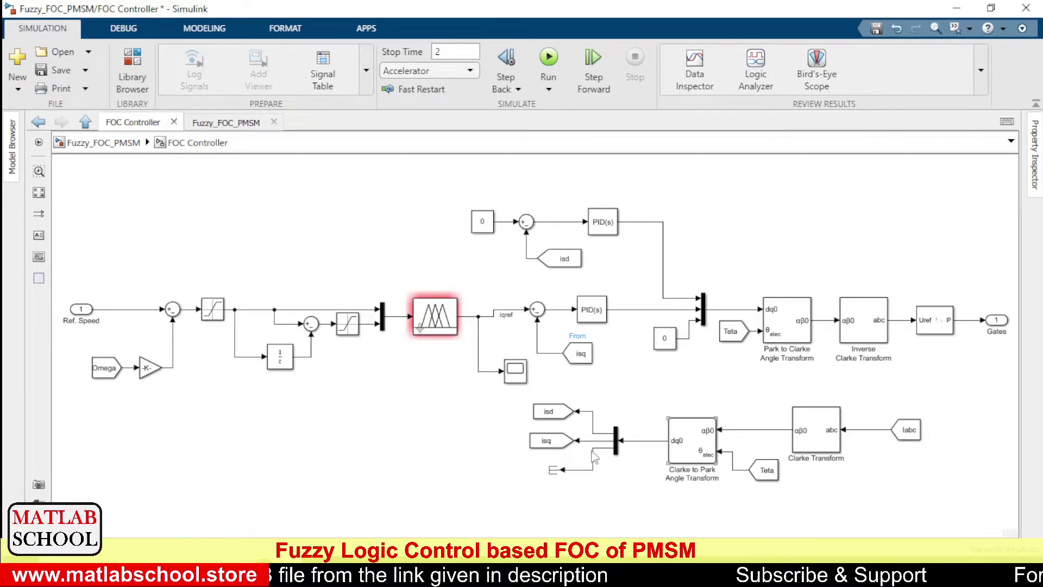
{"action": "left_click", "coordinate": [558, 416]}
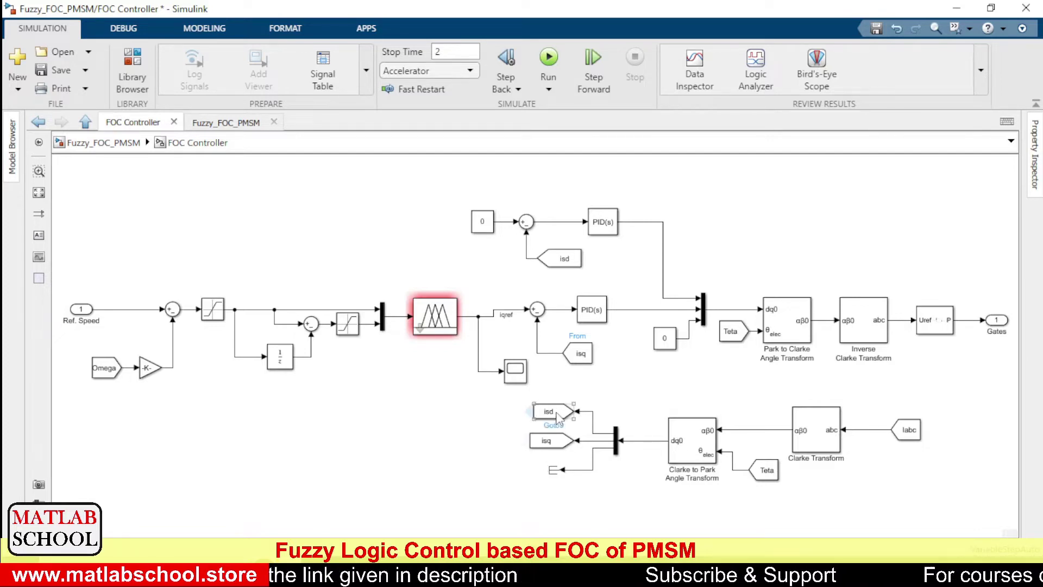
{"action": "left_click", "coordinate": [554, 441]}
{"action": "left_click", "coordinate": [551, 415]}
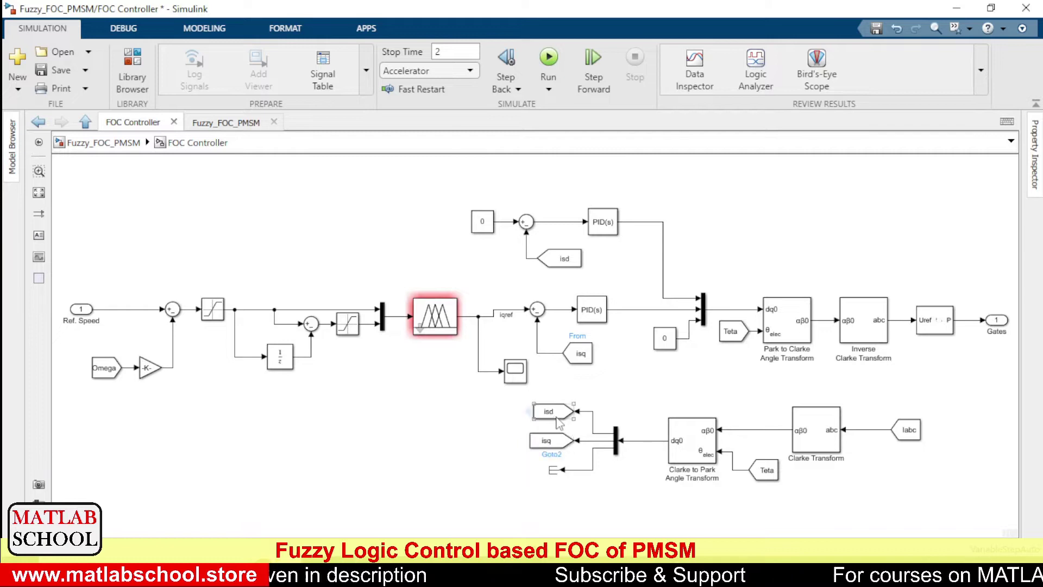
{"action": "left_click", "coordinate": [554, 441]}
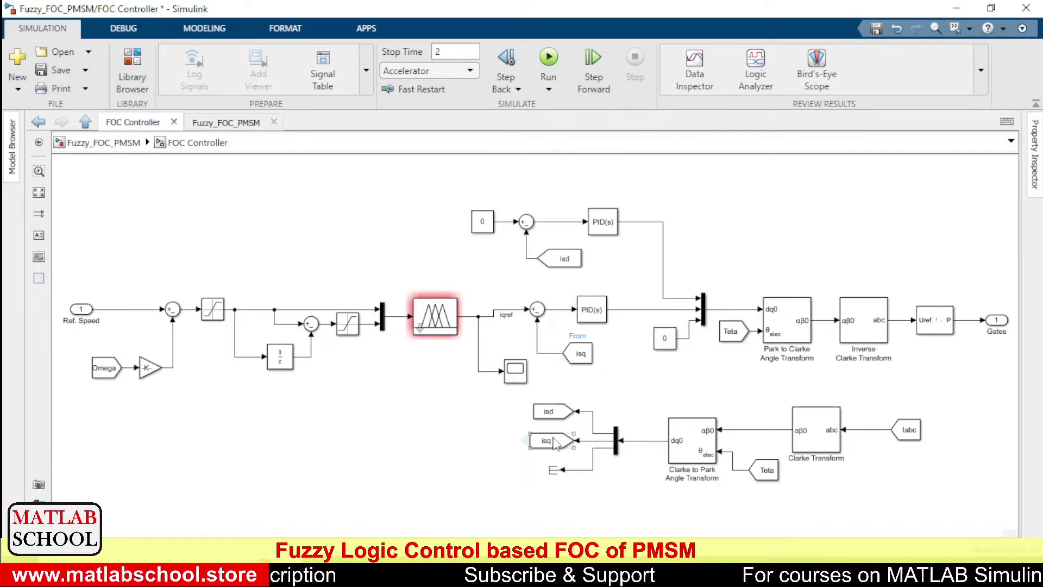
{"action": "left_click", "coordinate": [553, 413]}
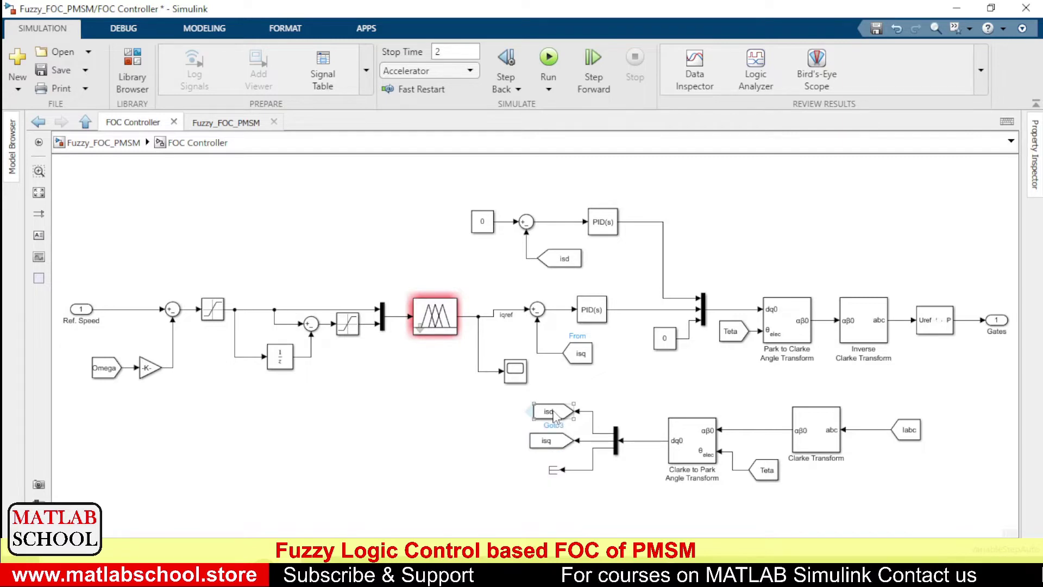
Examine the zero constant used as the d-axis current reference and the PID controller that receives the d-axis error
{"action": "left_click", "coordinate": [570, 294]}
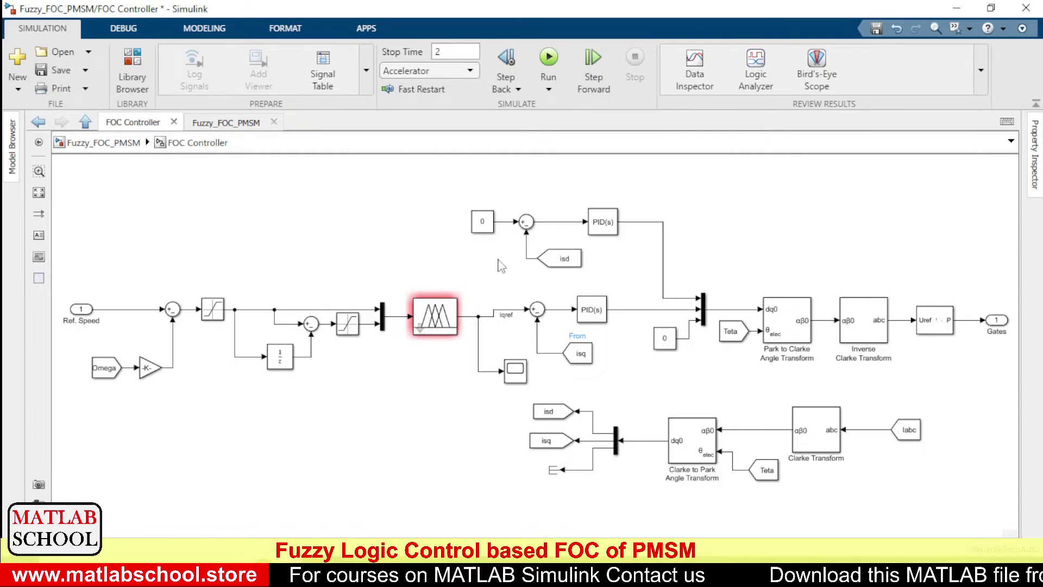
{"action": "left_click", "coordinate": [489, 225]}
{"action": "left_click", "coordinate": [496, 200]}
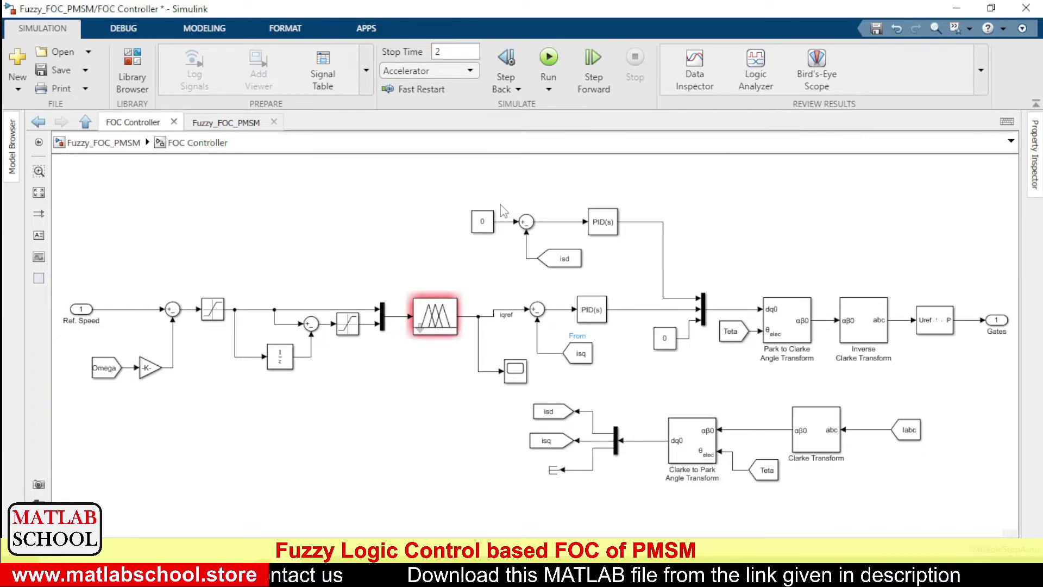
{"action": "left_click", "coordinate": [477, 226]}
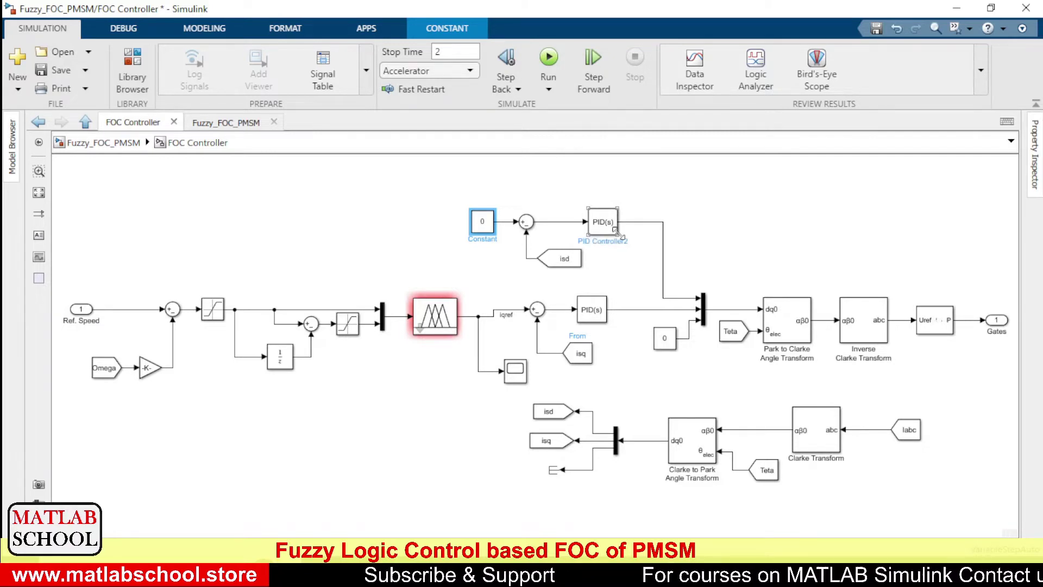
Follow the output signals of the d-axis and q-axis PID controllers into the mux before the Park to Clarke Angle Transform
{"action": "left_click", "coordinate": [661, 245]}
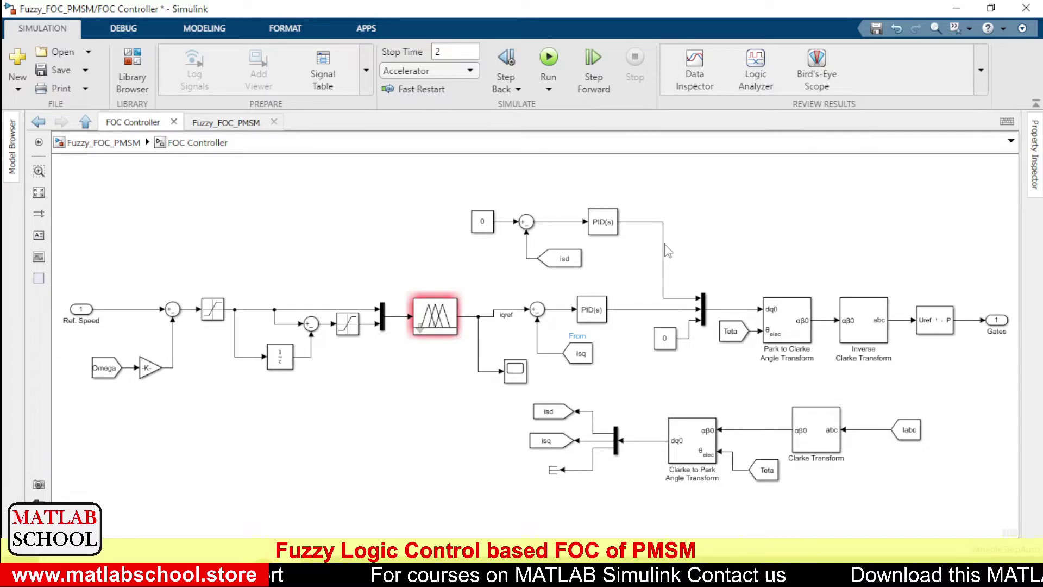
{"action": "left_click", "coordinate": [655, 309]}
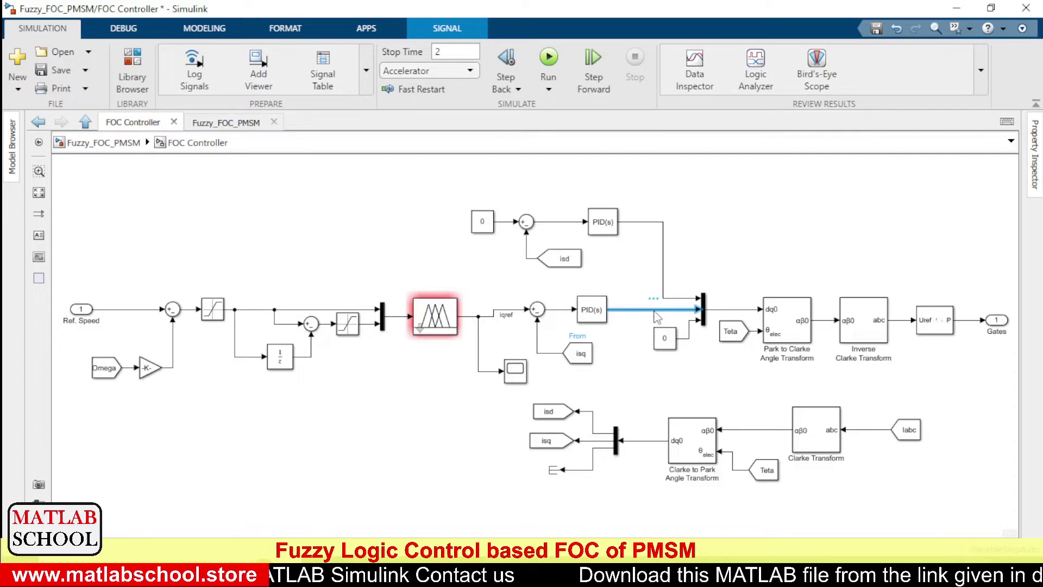
{"action": "left_click", "coordinate": [751, 272]}
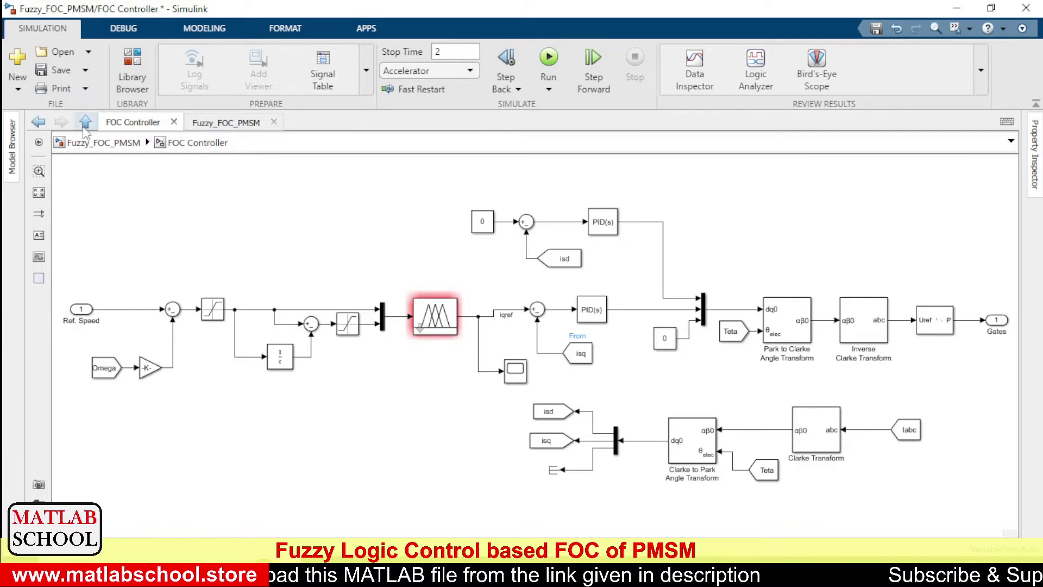
View the inverter gate input in the top-level model, then recheck the FIS structure of the FOC Controller's fuzzy logic block
{"action": "left_click", "coordinate": [96, 144]}
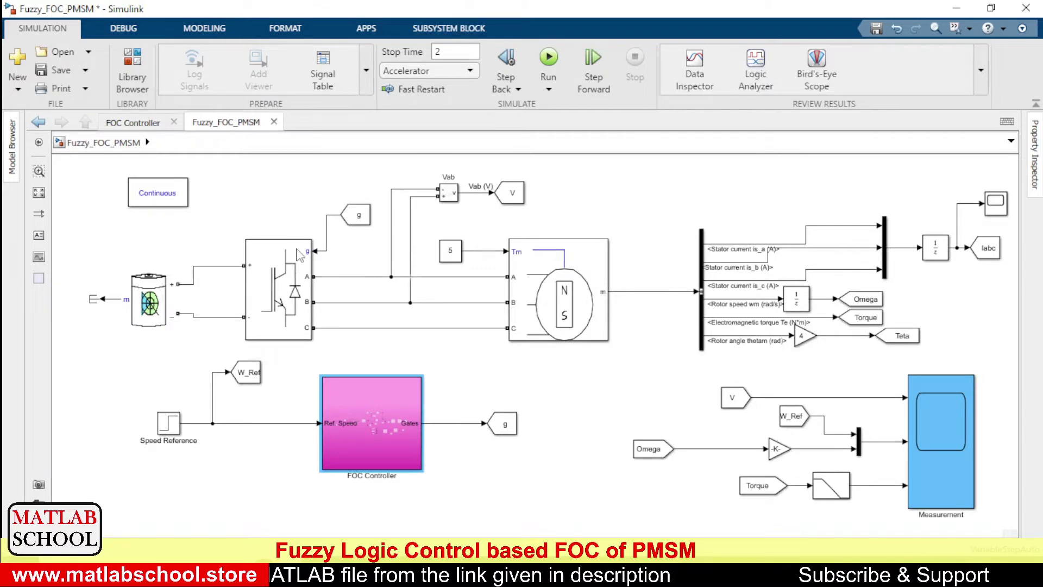
{"action": "double_click", "coordinate": [356, 392]}
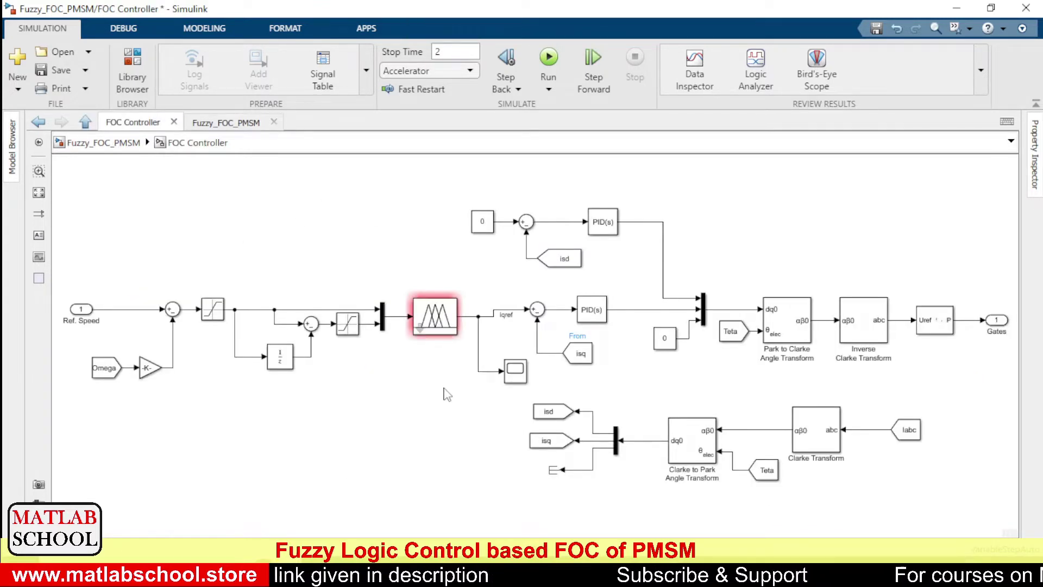
{"action": "mouse_move", "coordinate": [441, 301]}
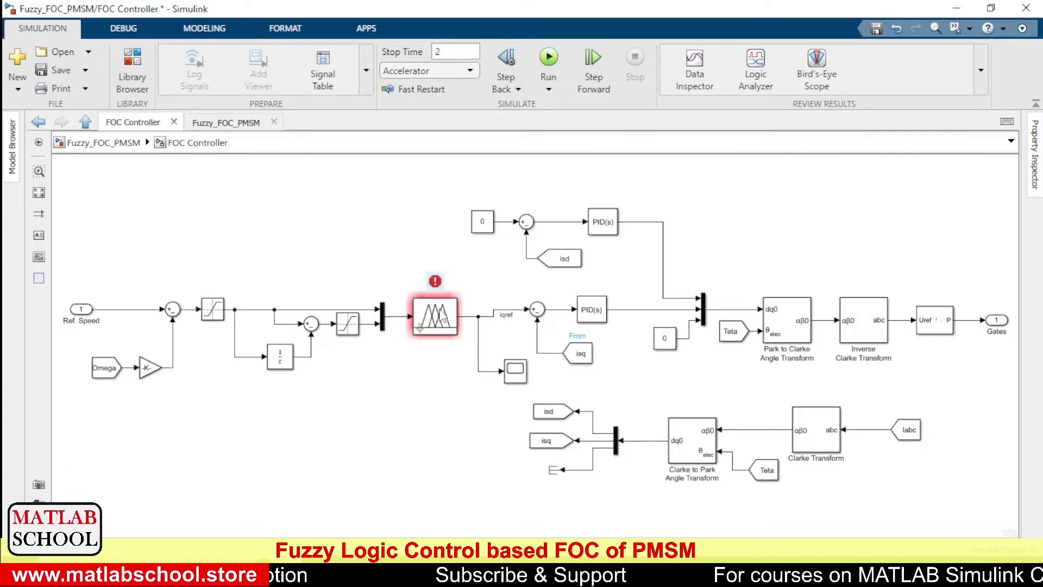
{"action": "double_click", "coordinate": [441, 315]}
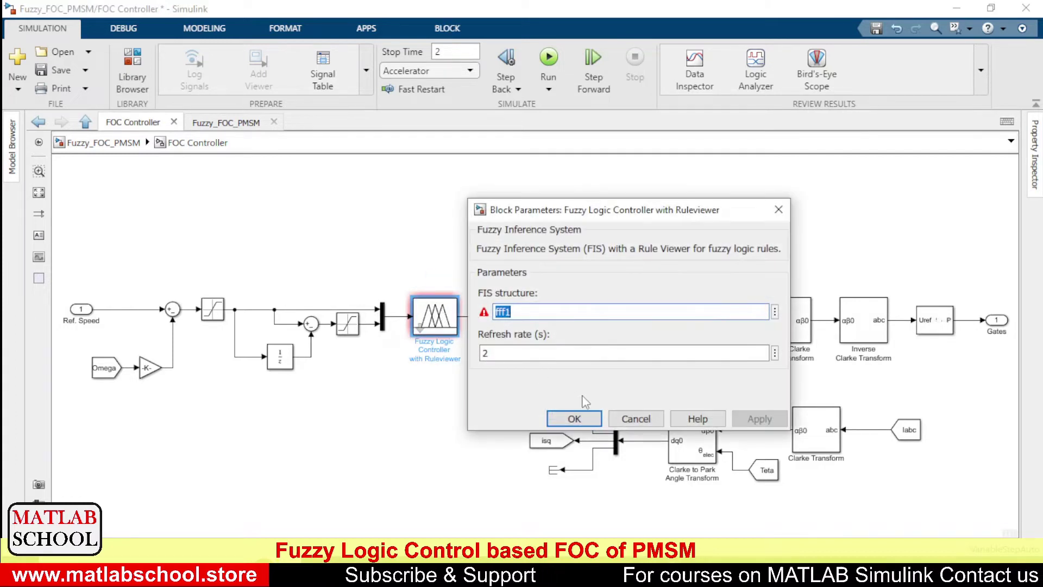
{"action": "left_click", "coordinate": [575, 420]}
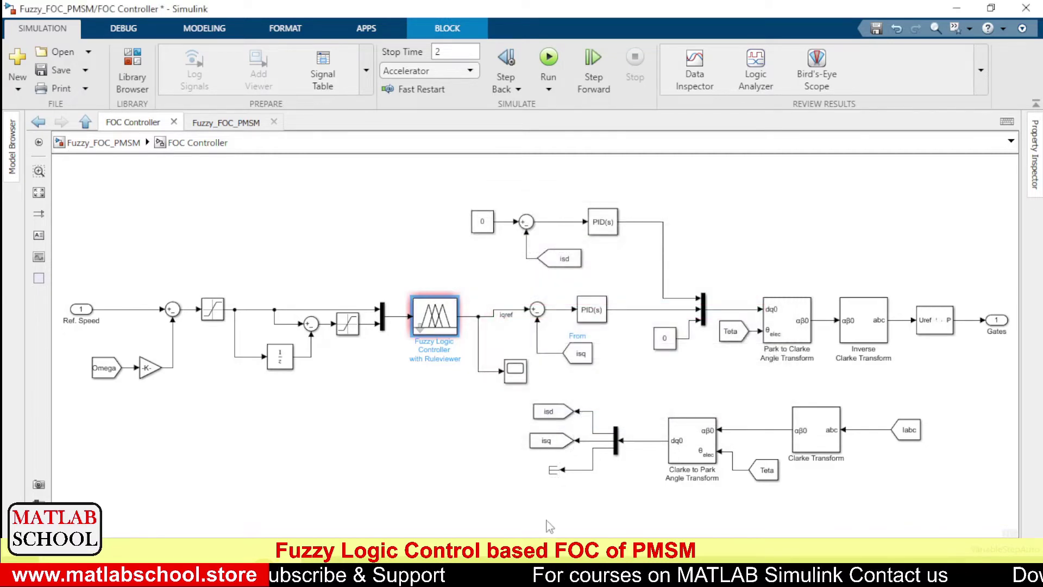
Switch to MATLAB, load Fizzy_Workspace_data.mat into the workspace, and return to the Simulink model
{"action": "key", "text": "alt+Tab"}
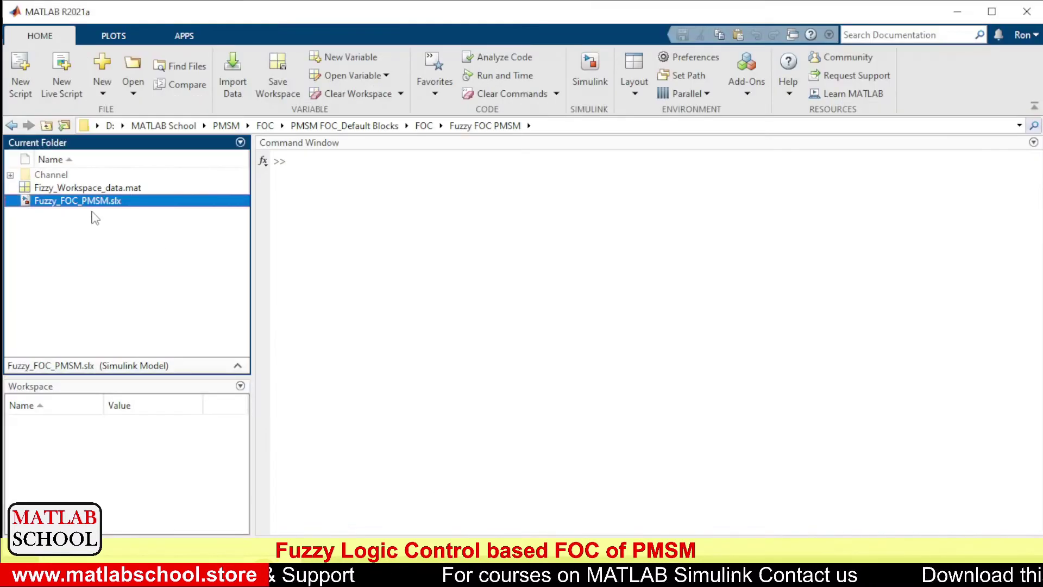
{"action": "left_click", "coordinate": [87, 187]}
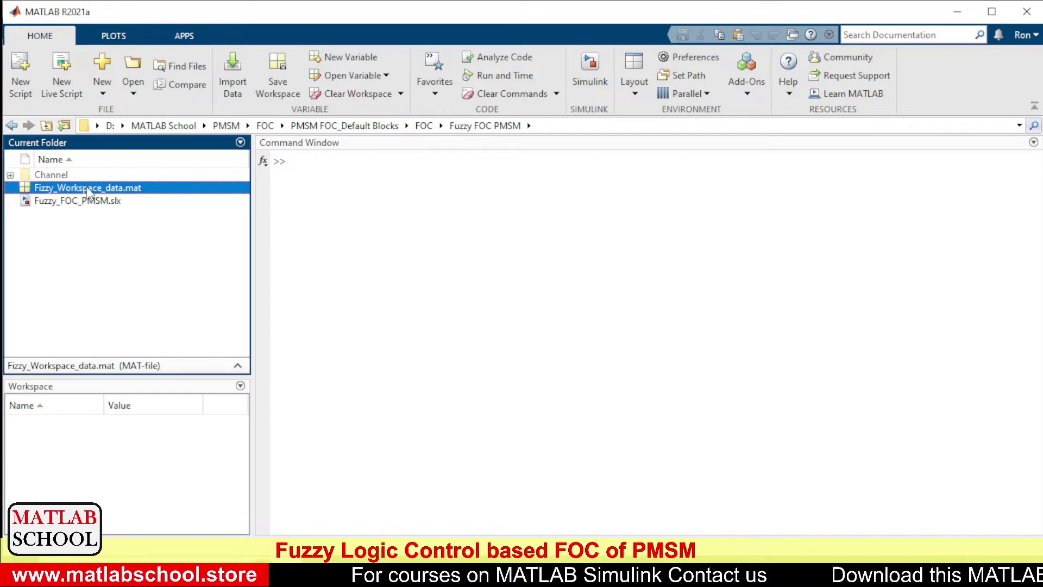
{"action": "double_click", "coordinate": [86, 187]}
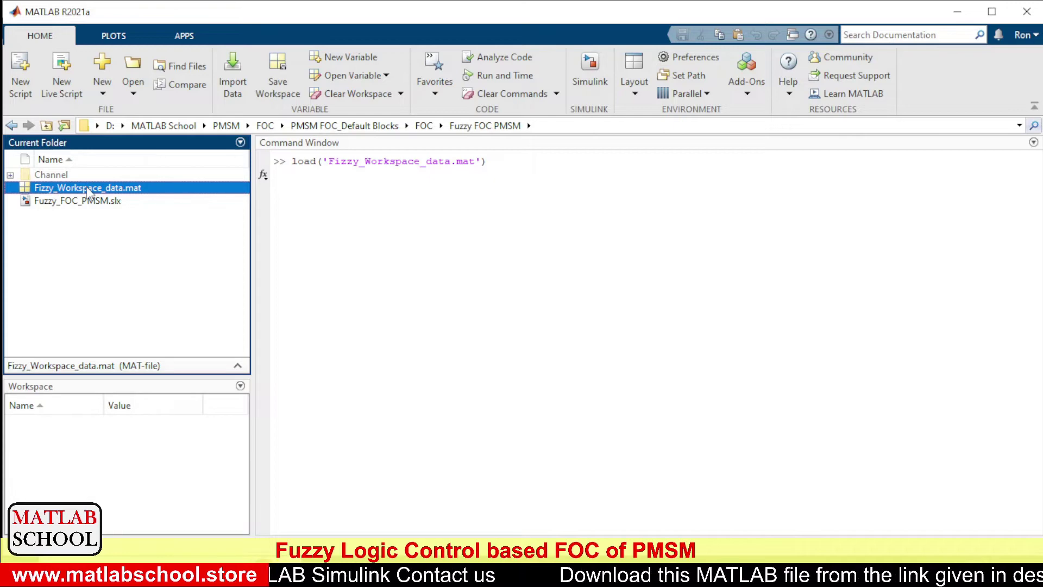
{"action": "left_click", "coordinate": [14, 435]}
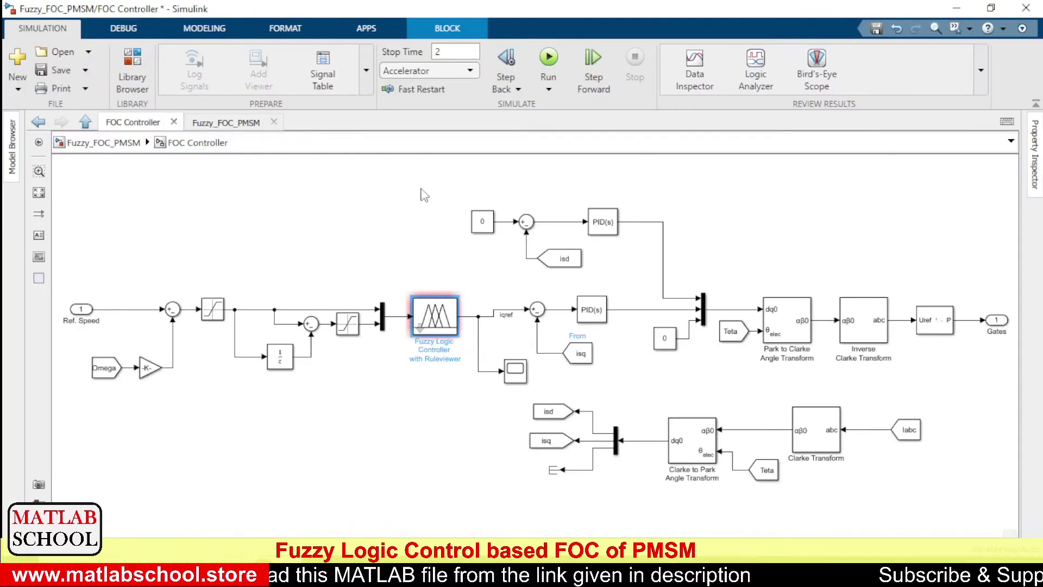
Run the simulation, bring the model in front of the Rule Viewer, and return to the top-level Fuzzy_FOC_PMSM diagram
{"action": "left_click", "coordinate": [548, 57]}
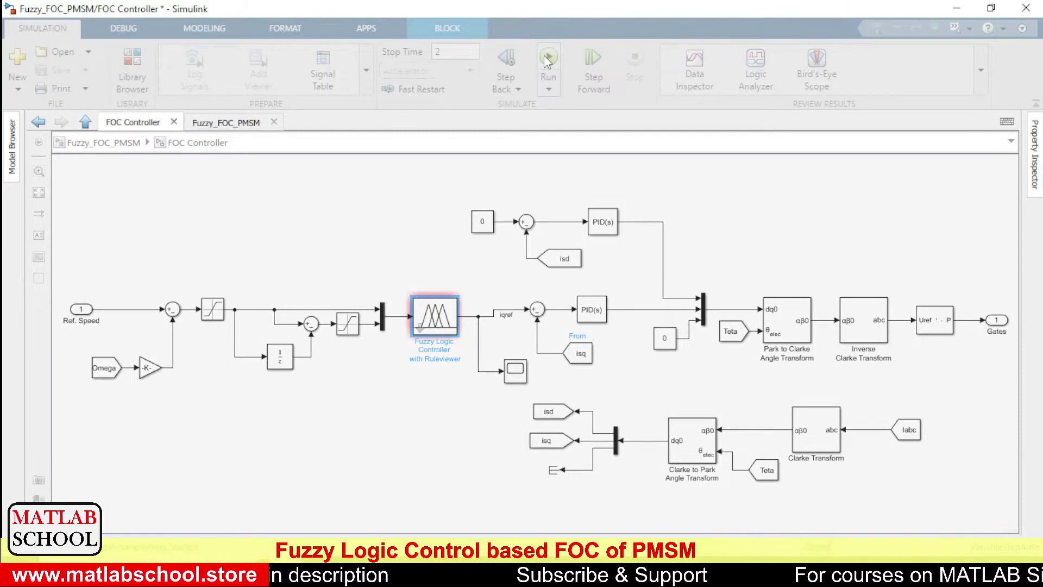
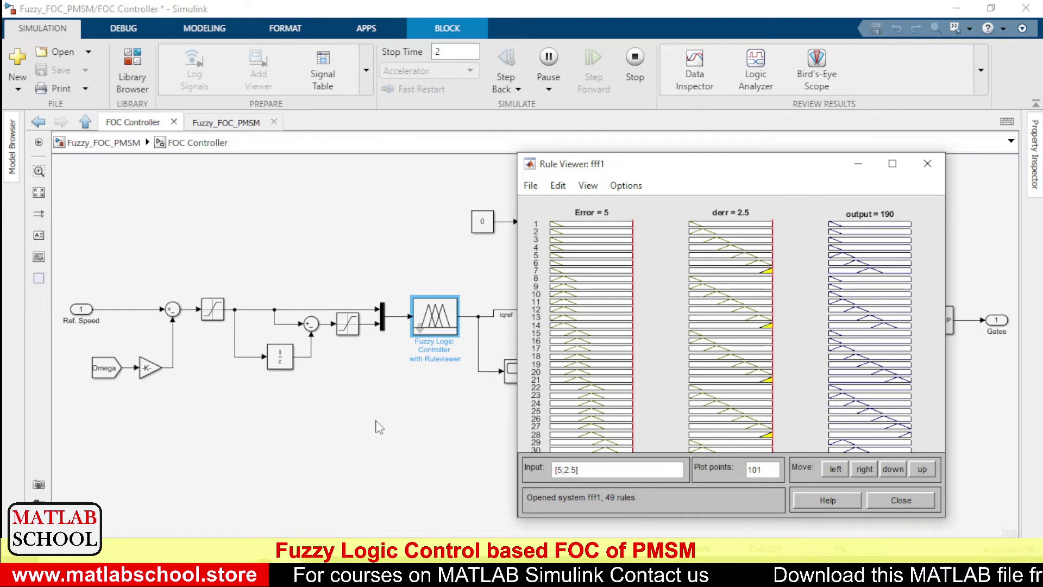
{"action": "left_click", "coordinate": [333, 472]}
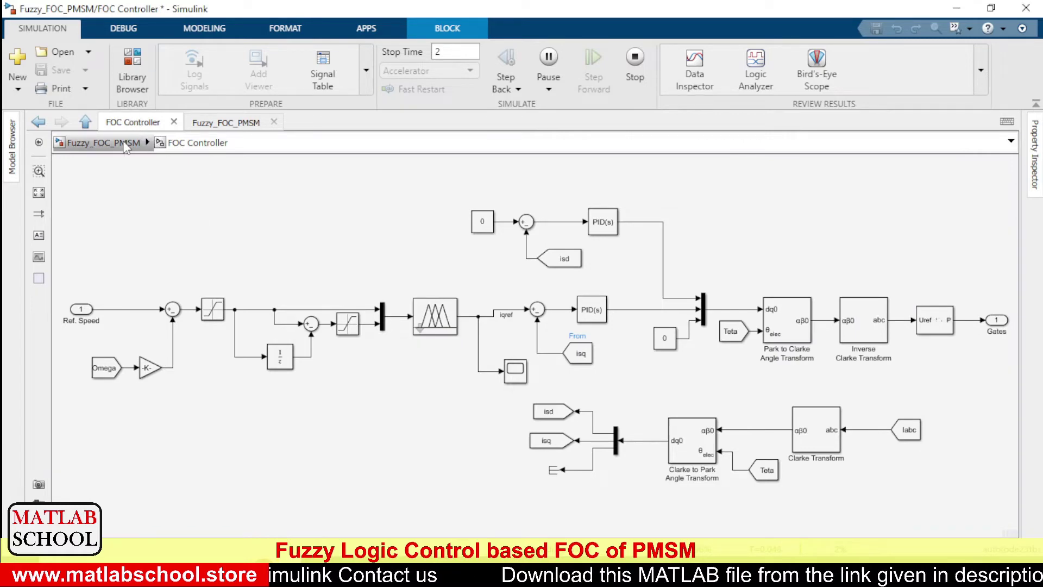
{"action": "left_click", "coordinate": [125, 144]}
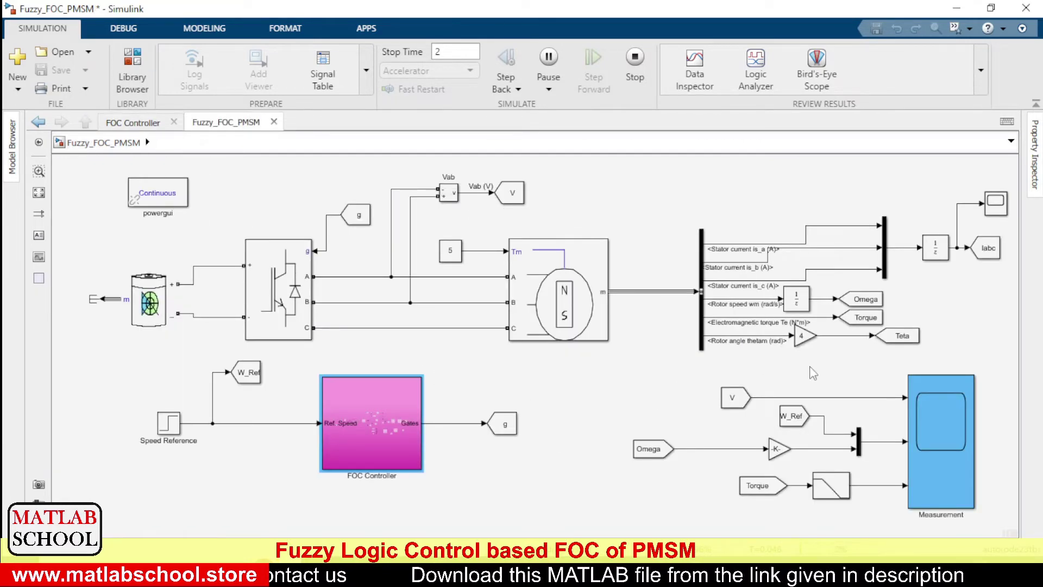
Open the Measurement scope, scale its axes to fit the voltage, speed and torque waveforms, and return to the model after viewing them
{"action": "left_click", "coordinate": [949, 422]}
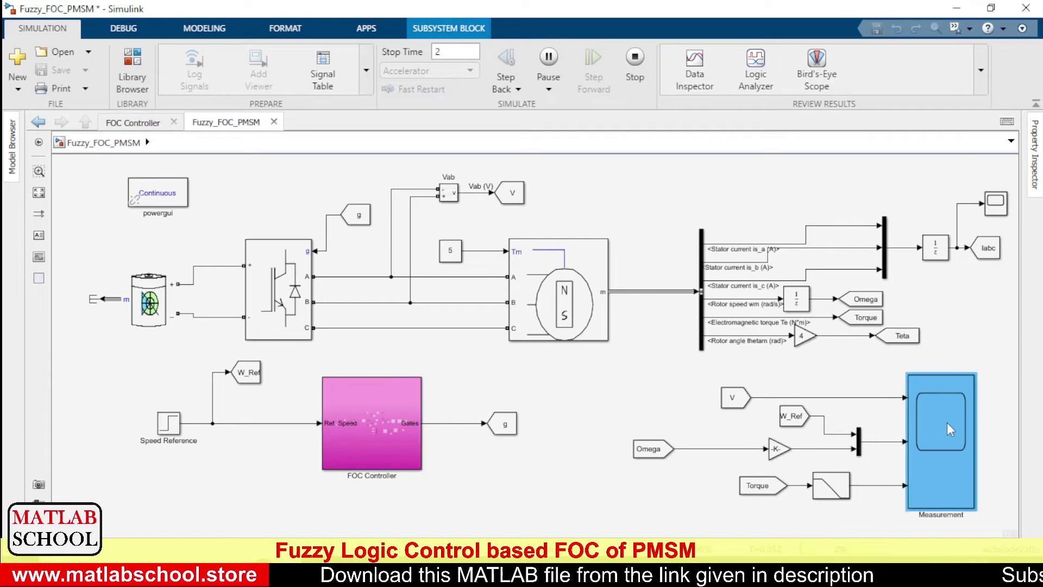
{"action": "double_click", "coordinate": [947, 423]}
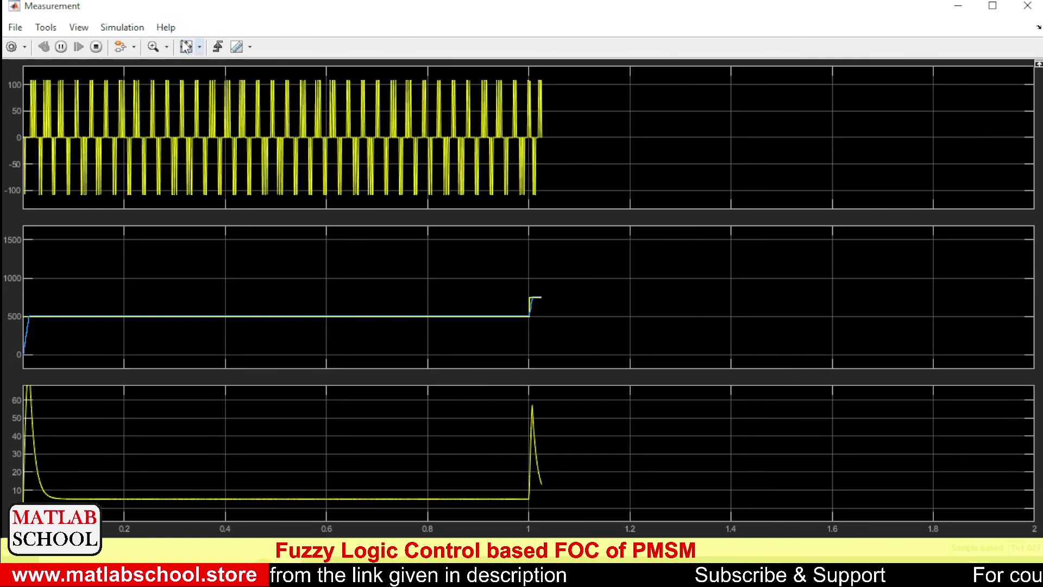
{"action": "left_click", "coordinate": [186, 48]}
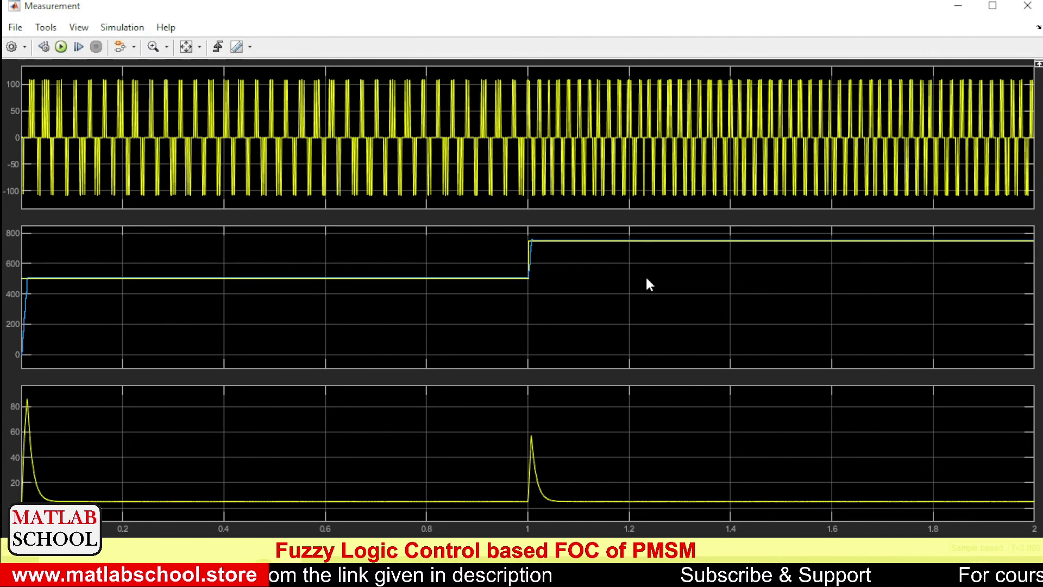
{"action": "key", "text": "alt+Tab"}
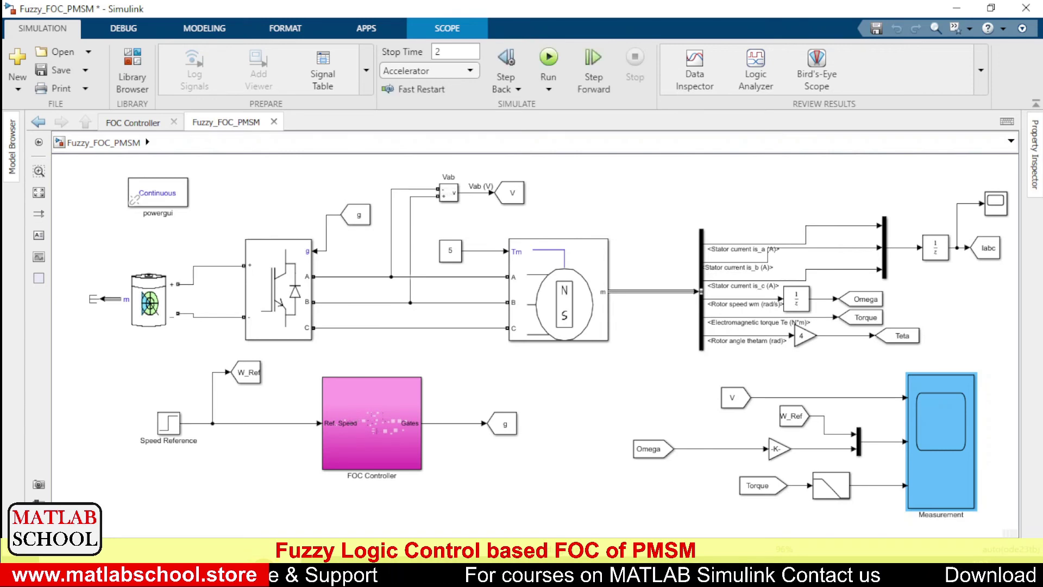